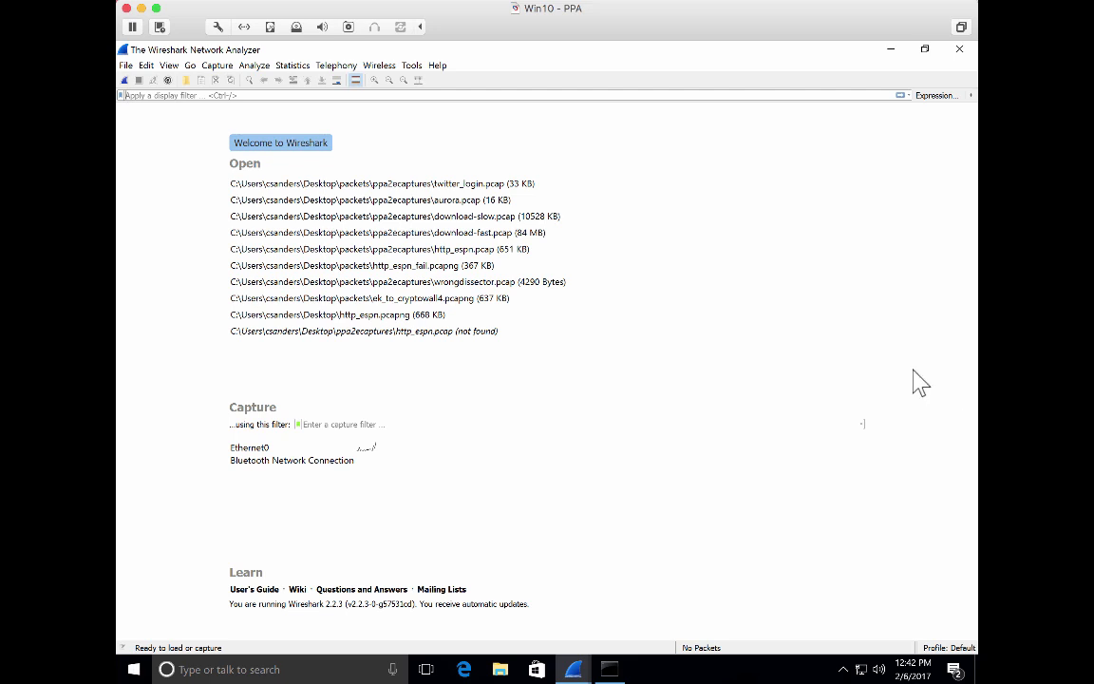
left_click(627, 98)
type("host ")
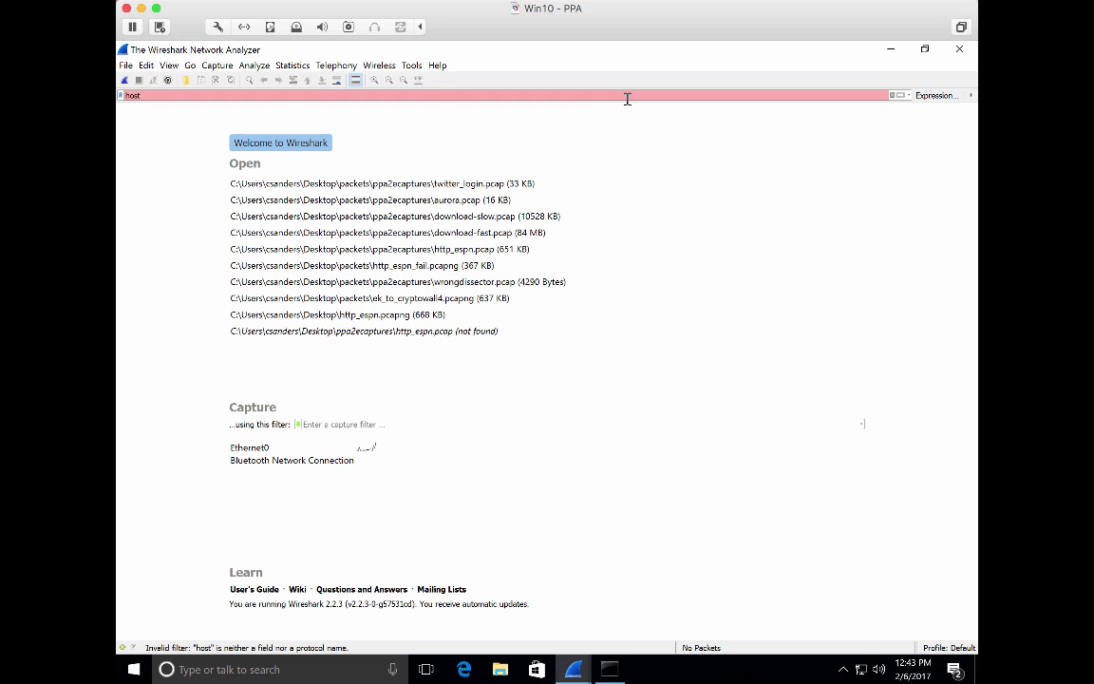
type("8.8.8.8")
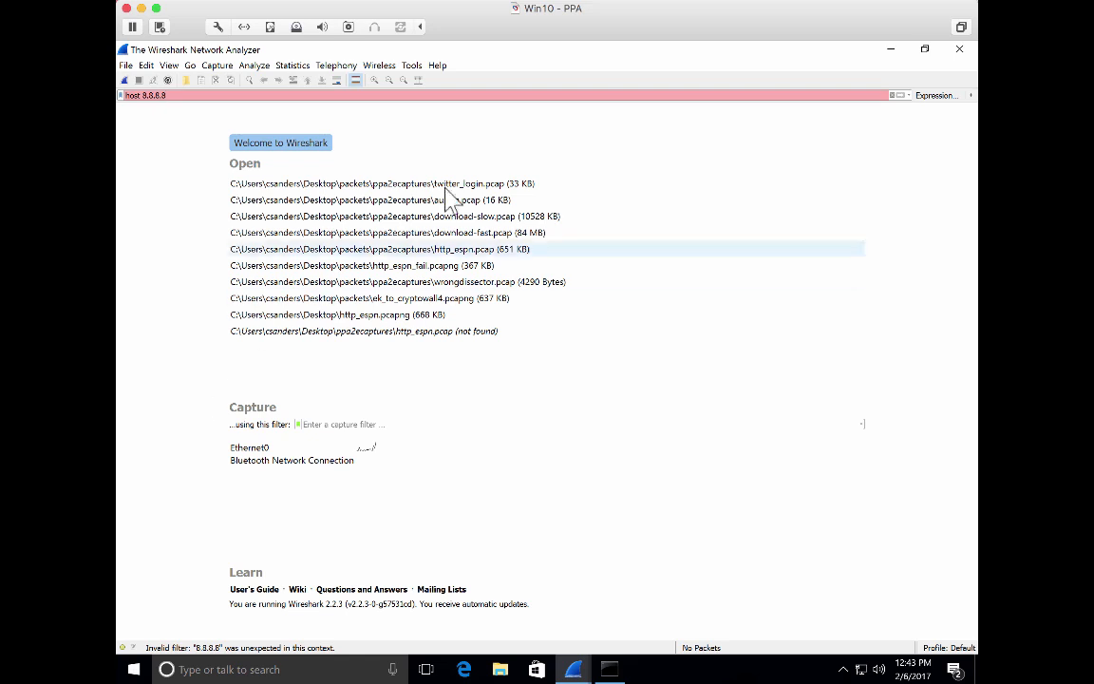
left_click(892, 96)
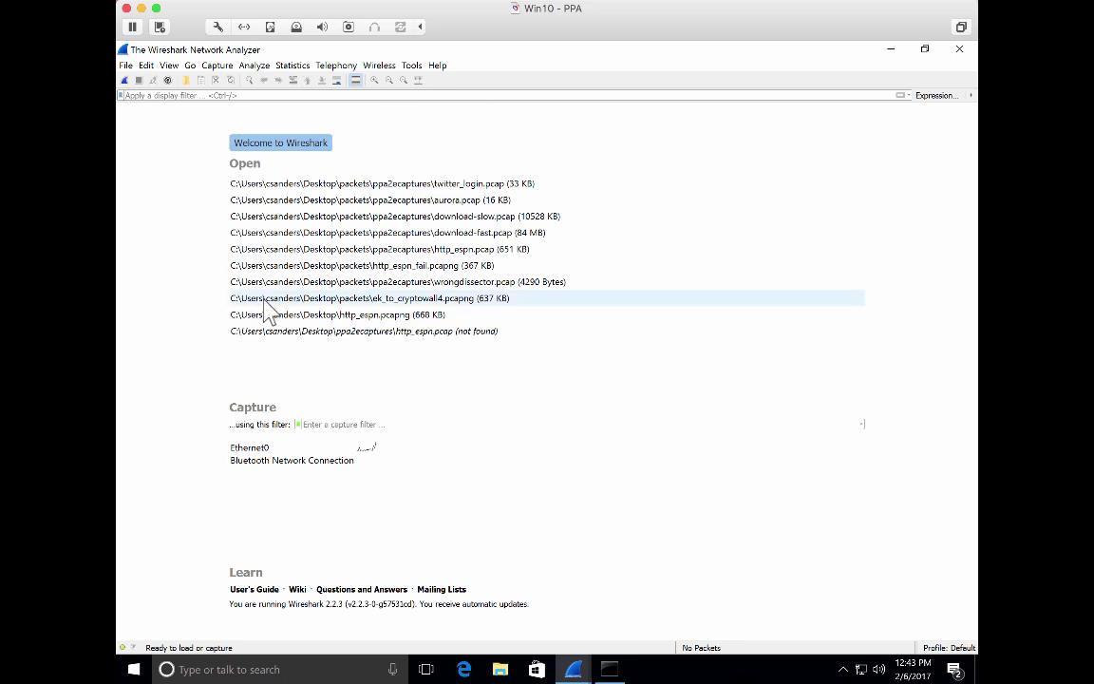
Start a live capture on Ethernet0 and enter the administrator password to allow network monitoring
left_click(242, 446)
double_click(242, 446)
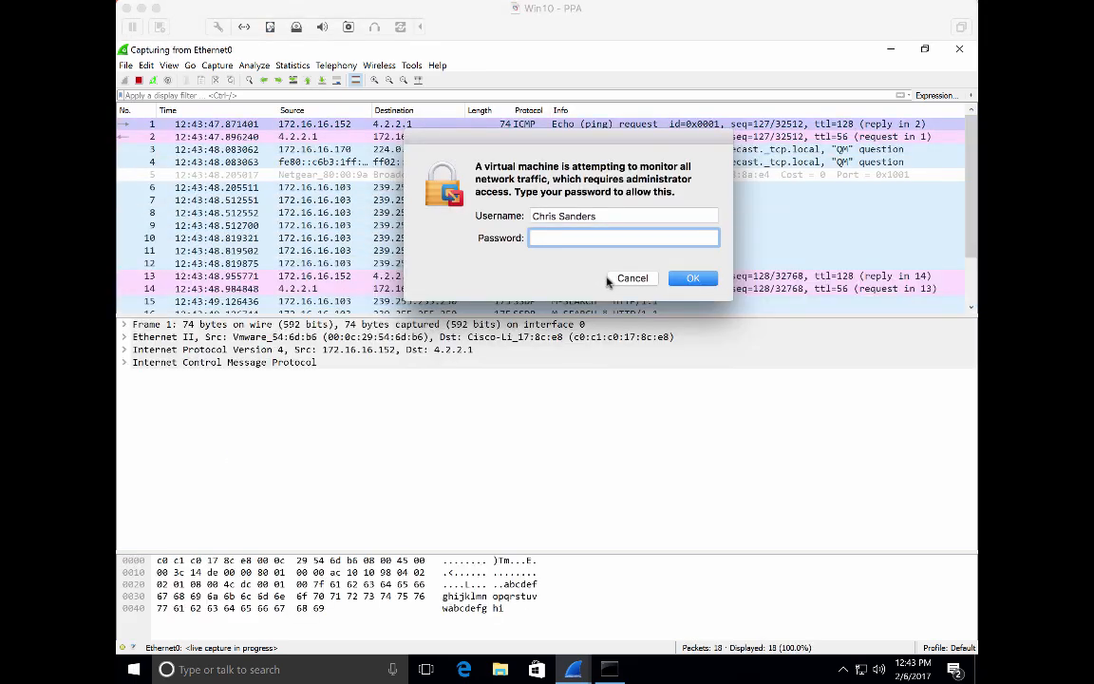
type("•••••••••••")
key("Return")
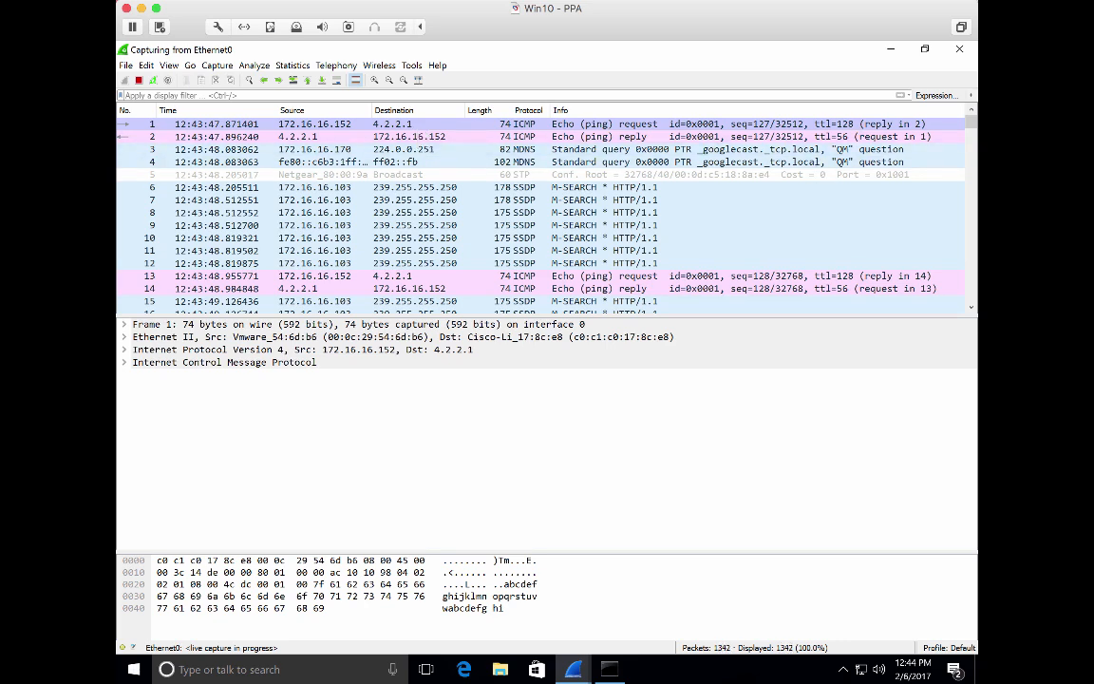
Stop the running capture and open the capture interface options
left_click(138, 80)
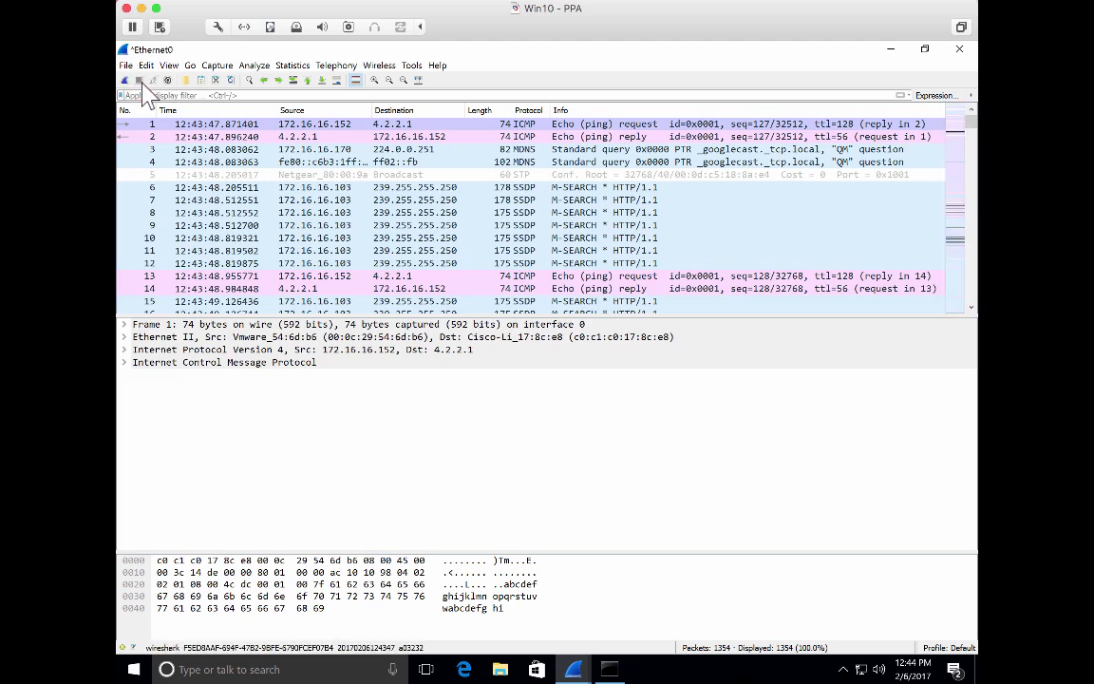
left_click(217, 65)
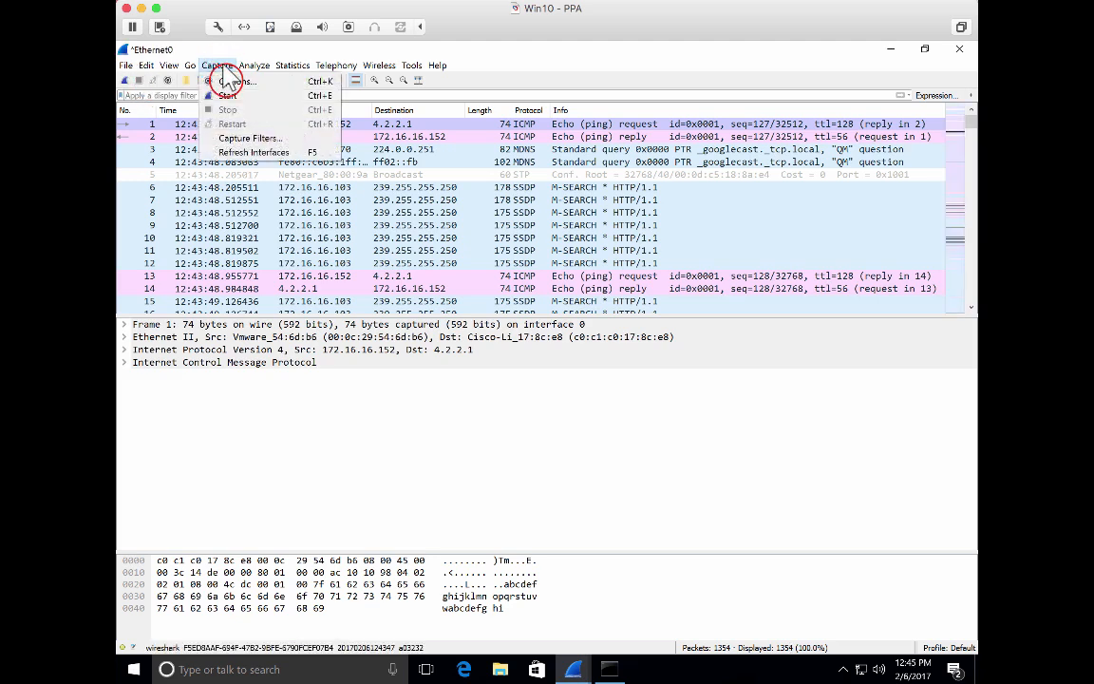
left_click(228, 83)
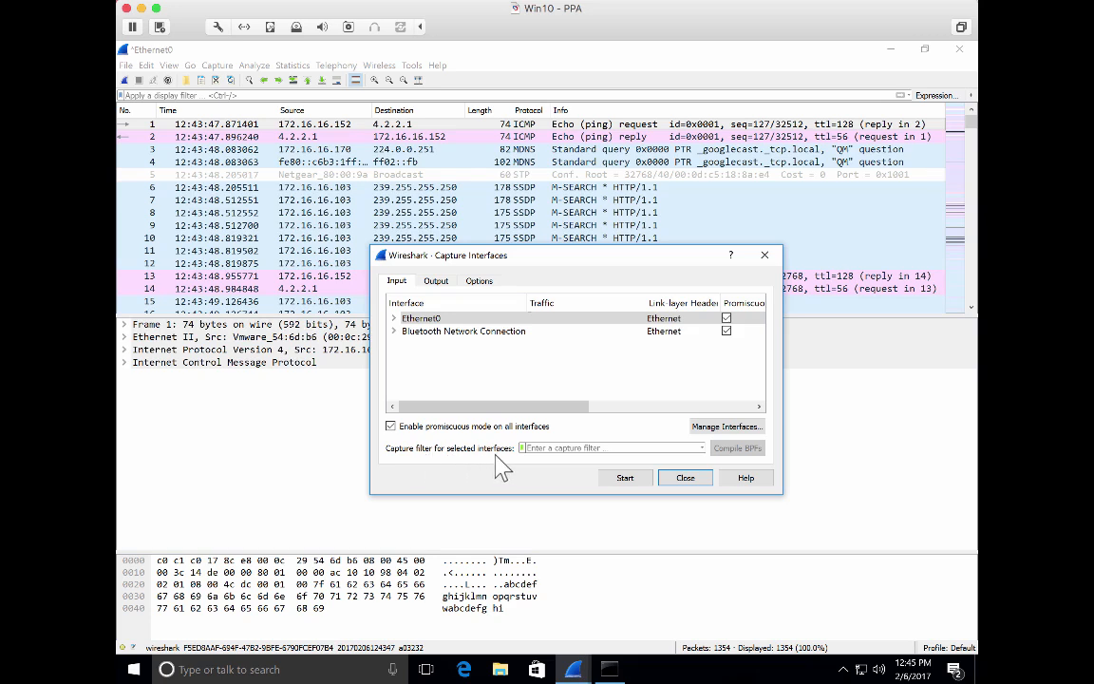
Set the capture filter to host 4.2.2.1 and start a new capture
left_click(550, 448)
type("host 4")
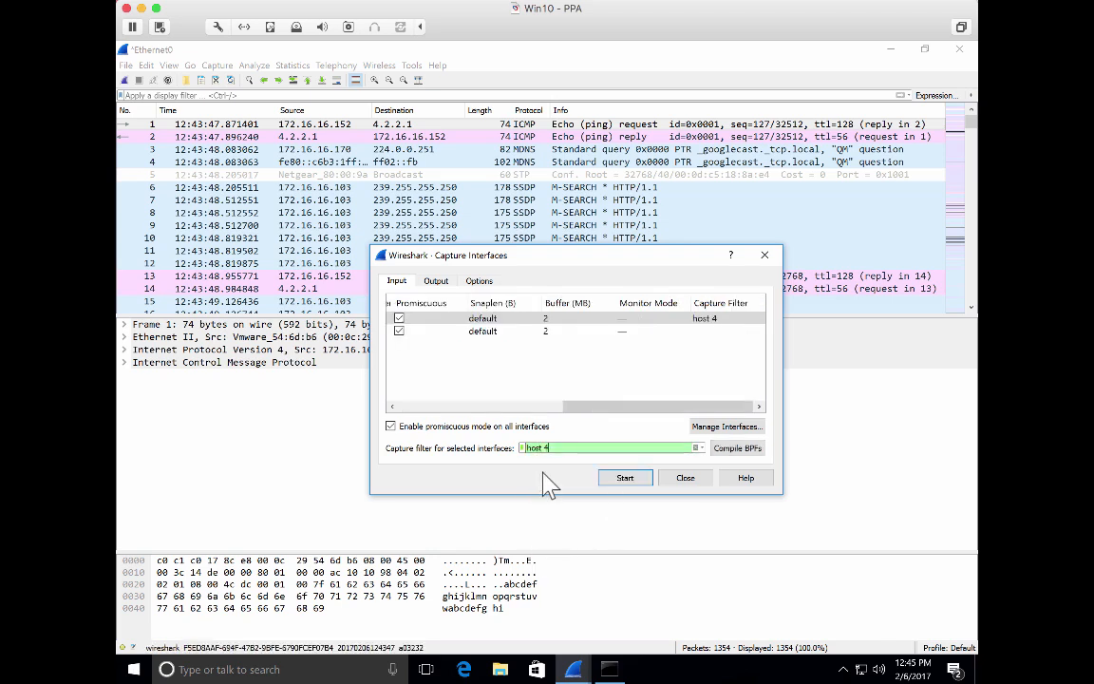
type(".2.2.1")
left_click(618, 402)
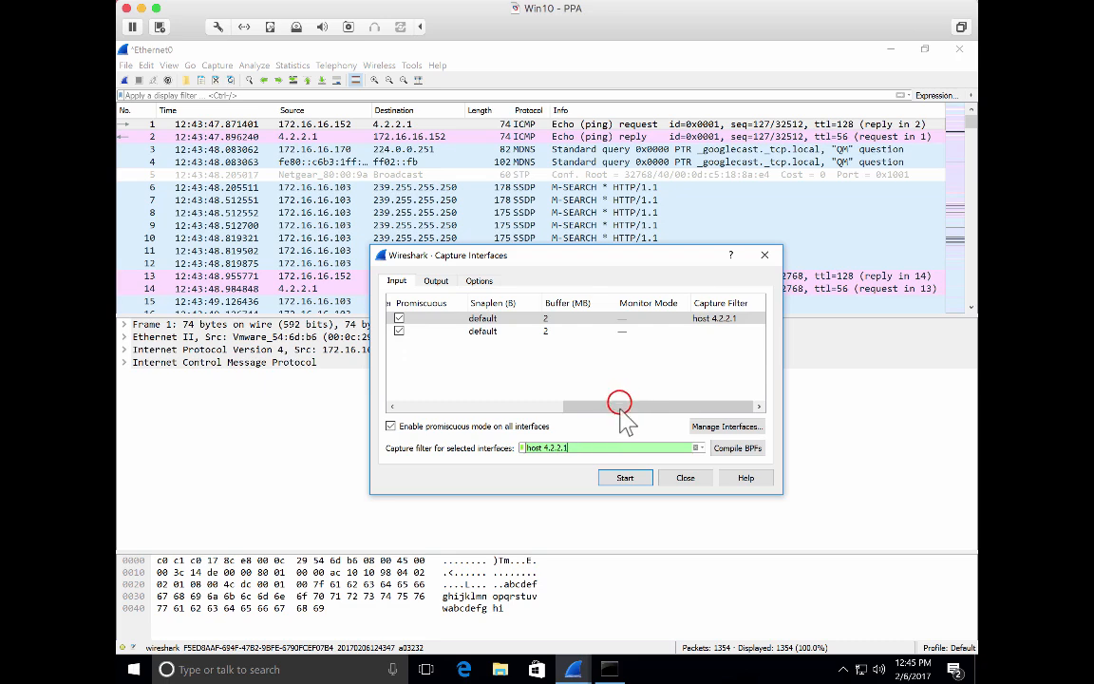
left_click_drag(618, 402, 429, 406)
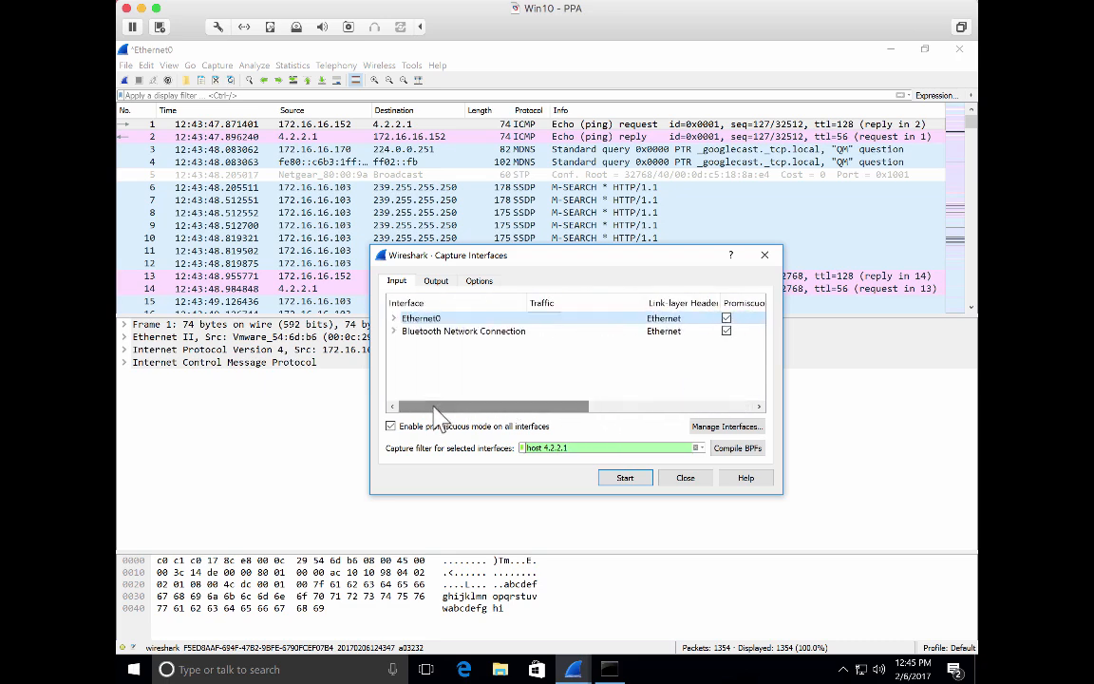
left_click(625, 477)
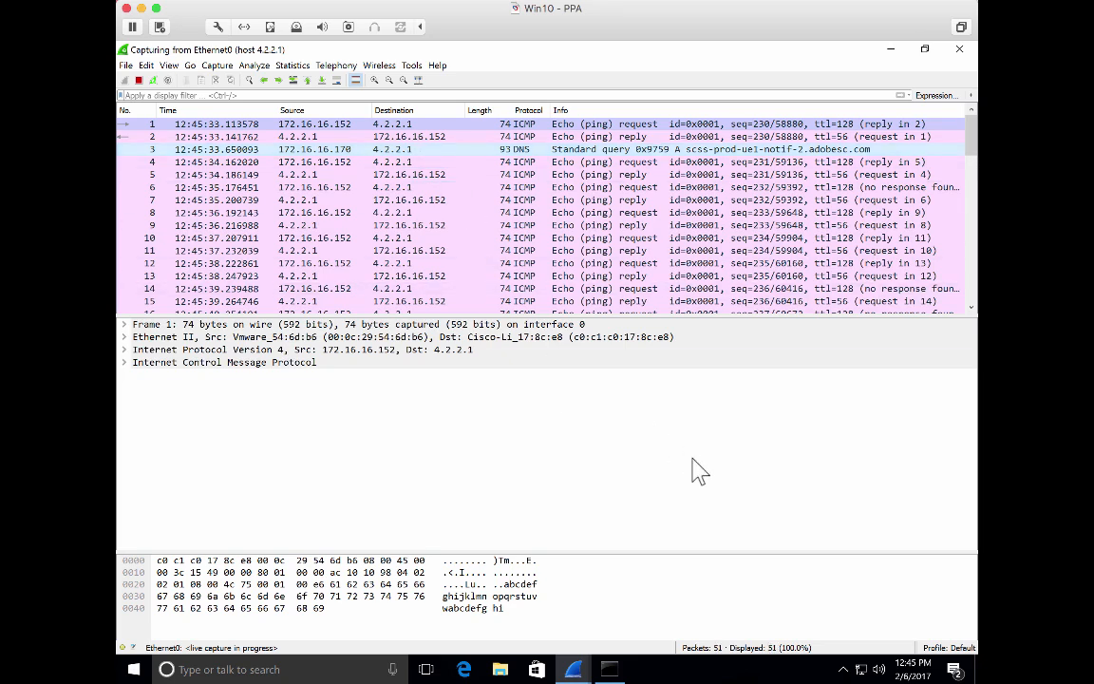
Scroll through the filtered packets and stop the capture
scroll(662, 242, "down", 11)
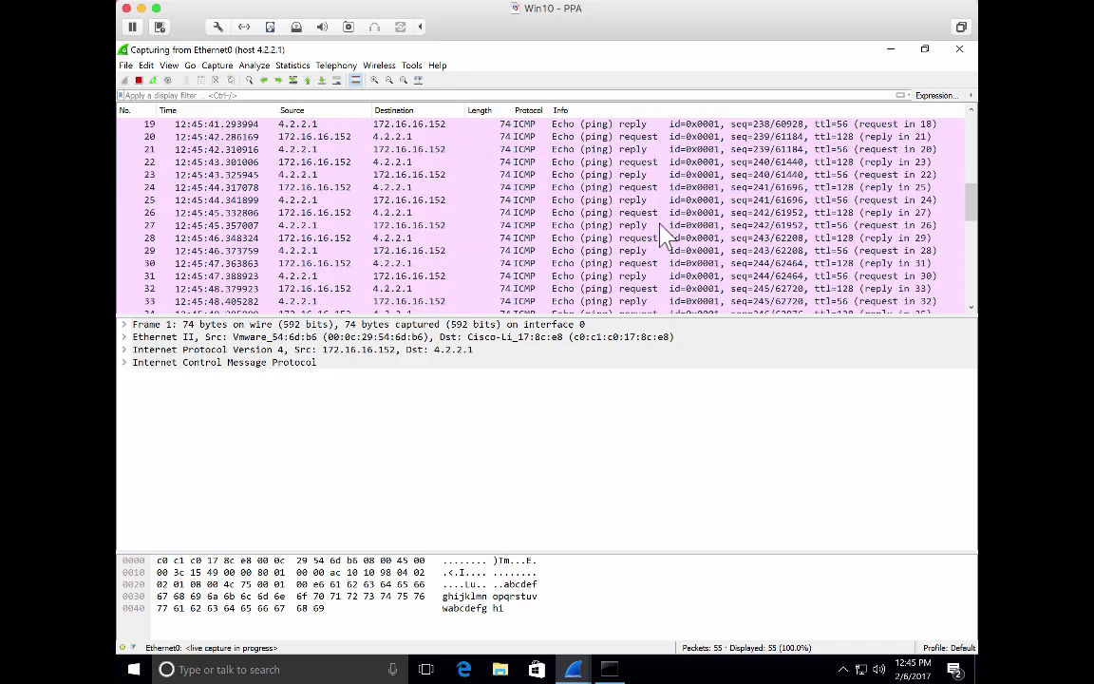
scroll(662, 238, "down", 3)
scroll(662, 237, "up", 14)
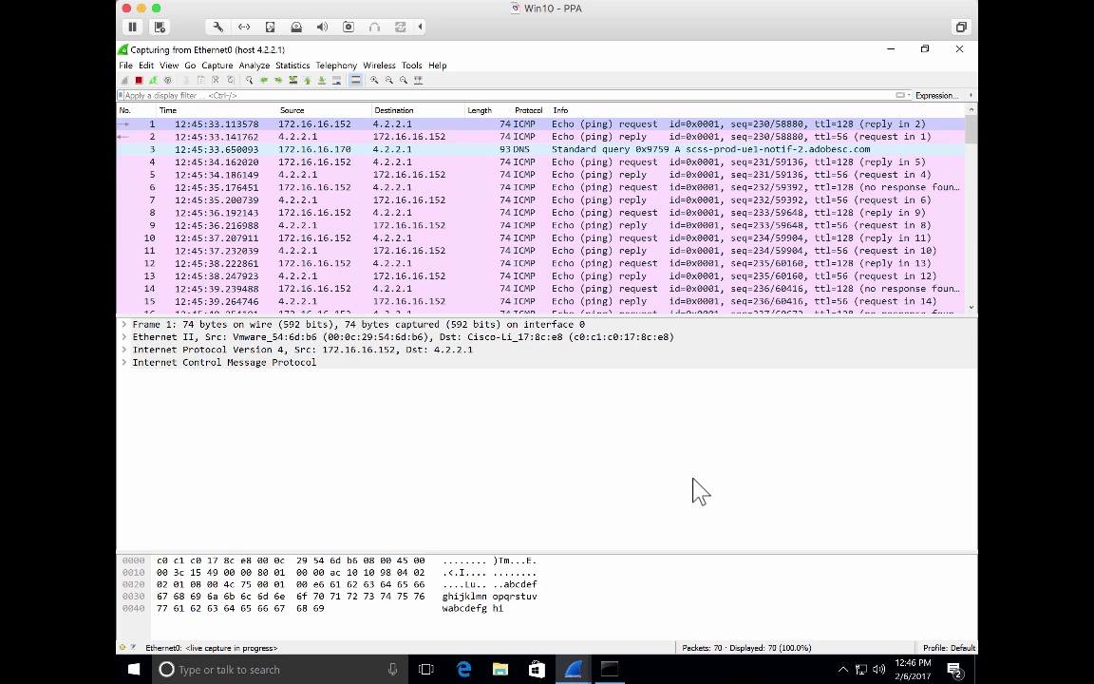
left_click(138, 80)
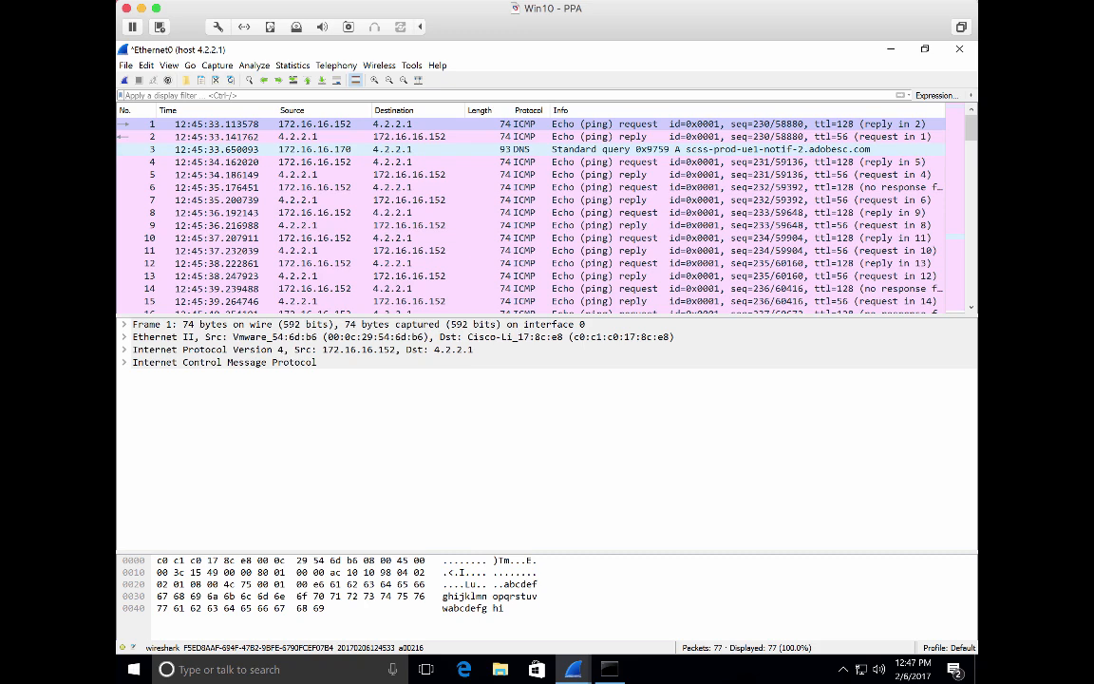
Change the capture filter to dst host 4.2.2.1 in the capture options and start capturing
left_click(216, 66)
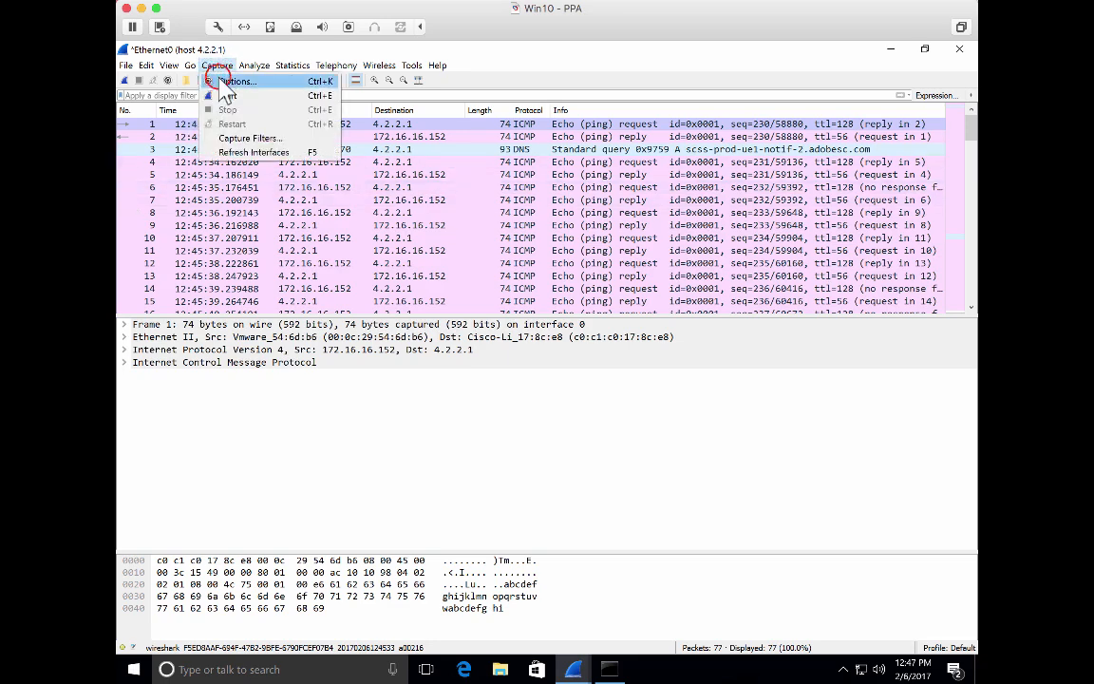
left_click(224, 81)
left_click(532, 448)
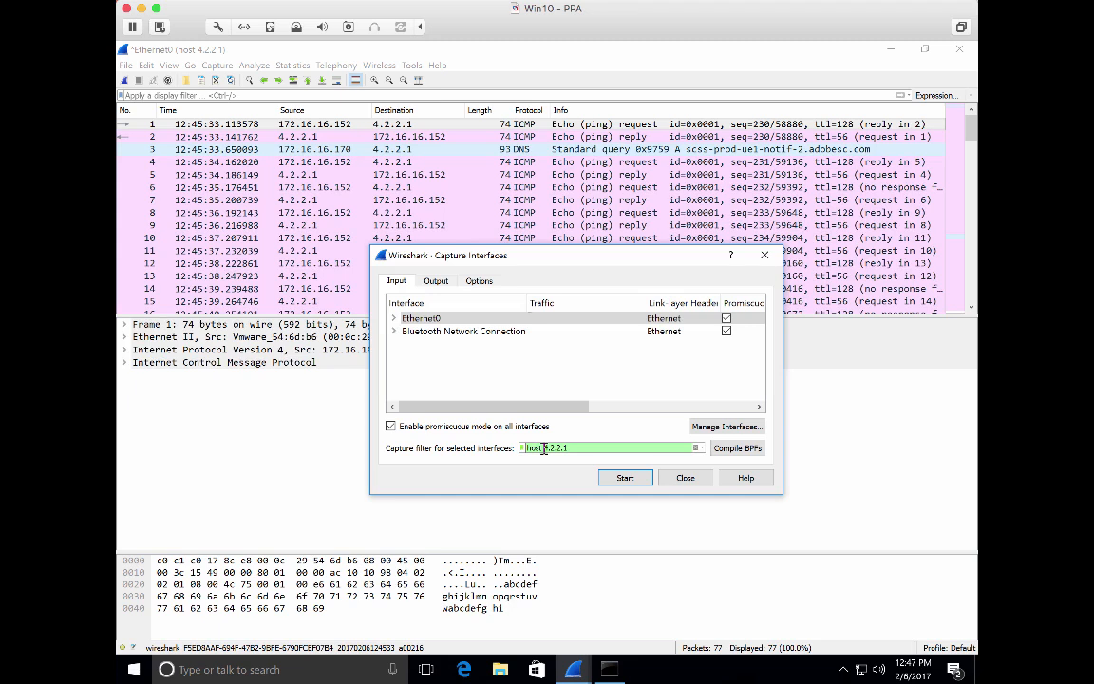
type("dst")
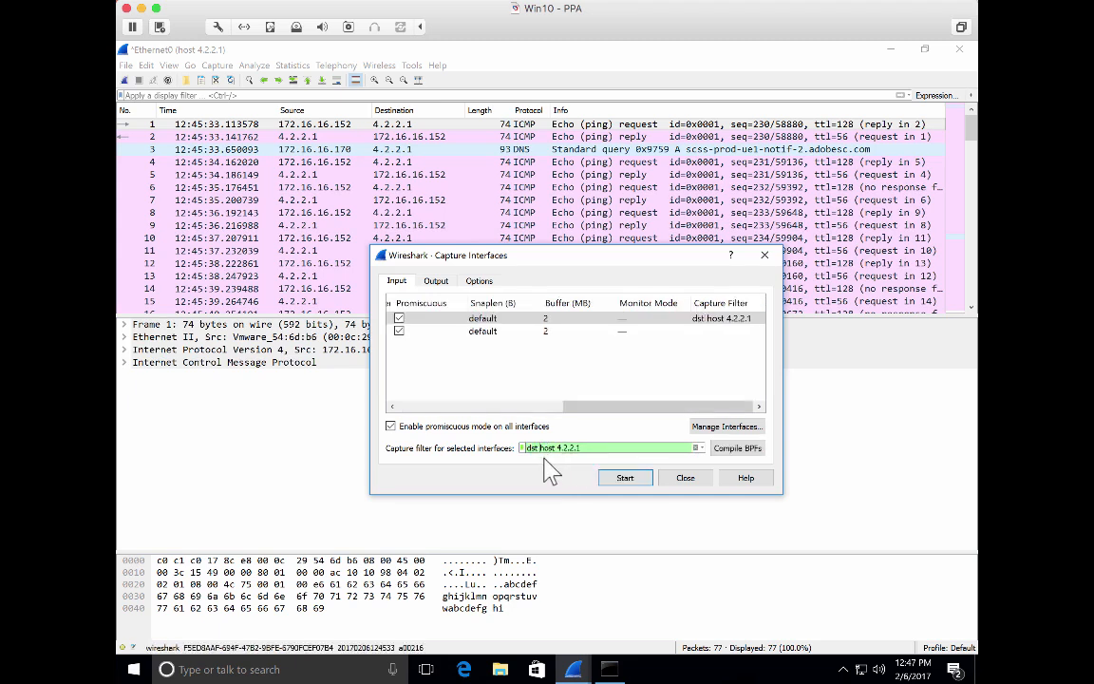
left_click(608, 478)
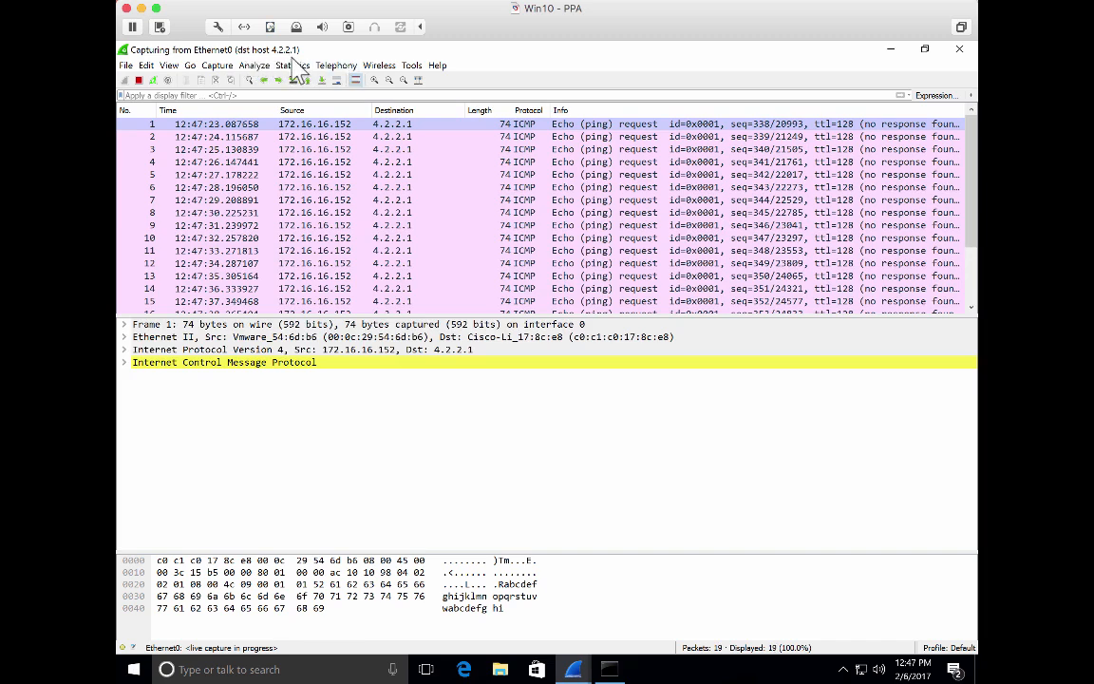
Stop the capture and open the capture filters manager to review the saved filter entries
left_click(138, 80)
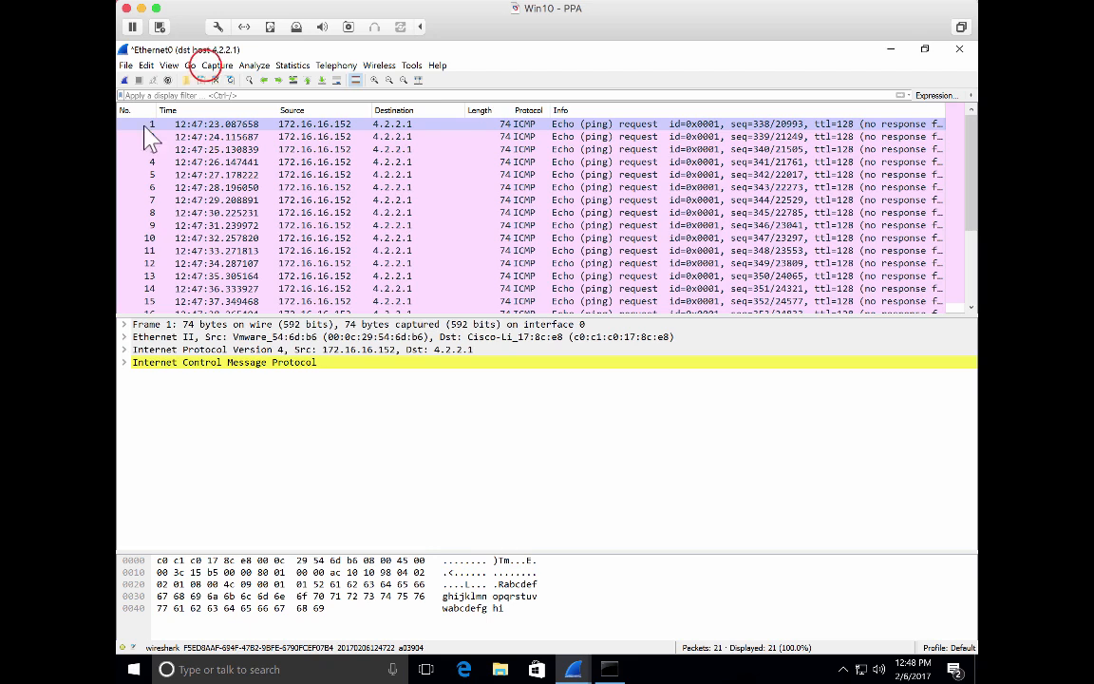
left_click(211, 67)
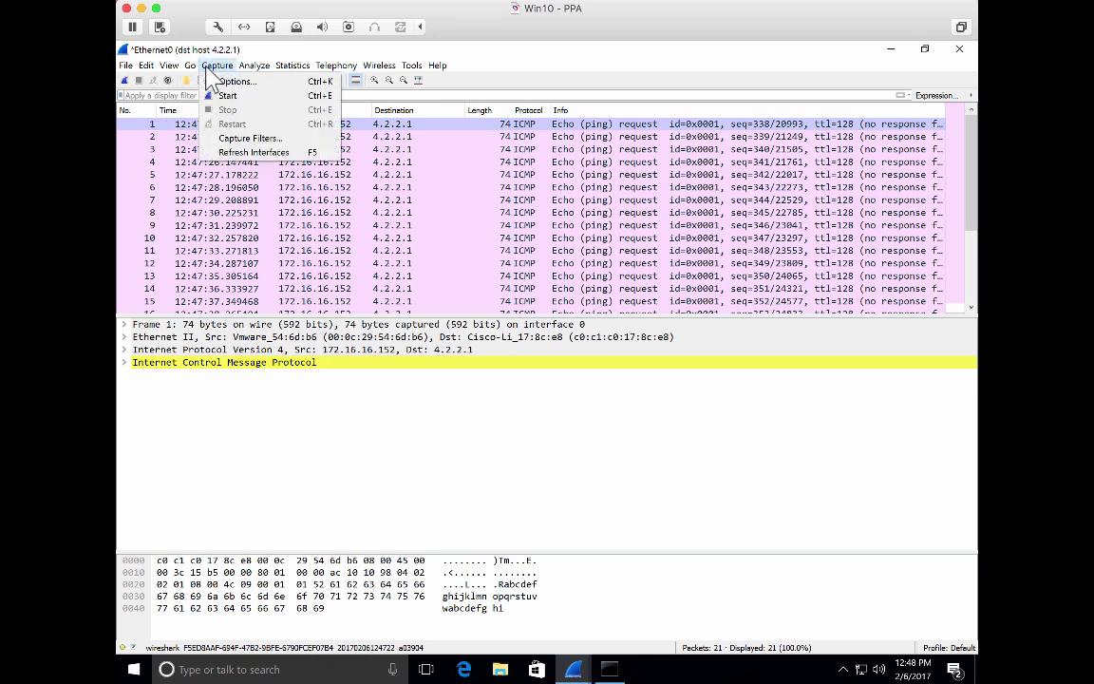
left_click(253, 139)
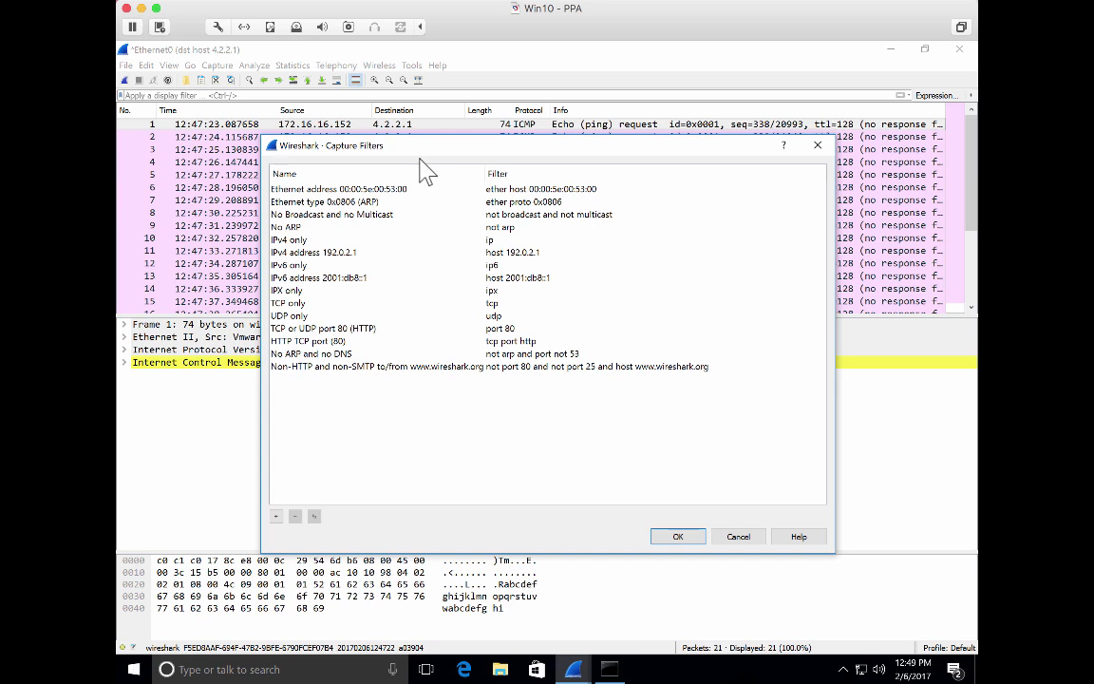
left_click(508, 252)
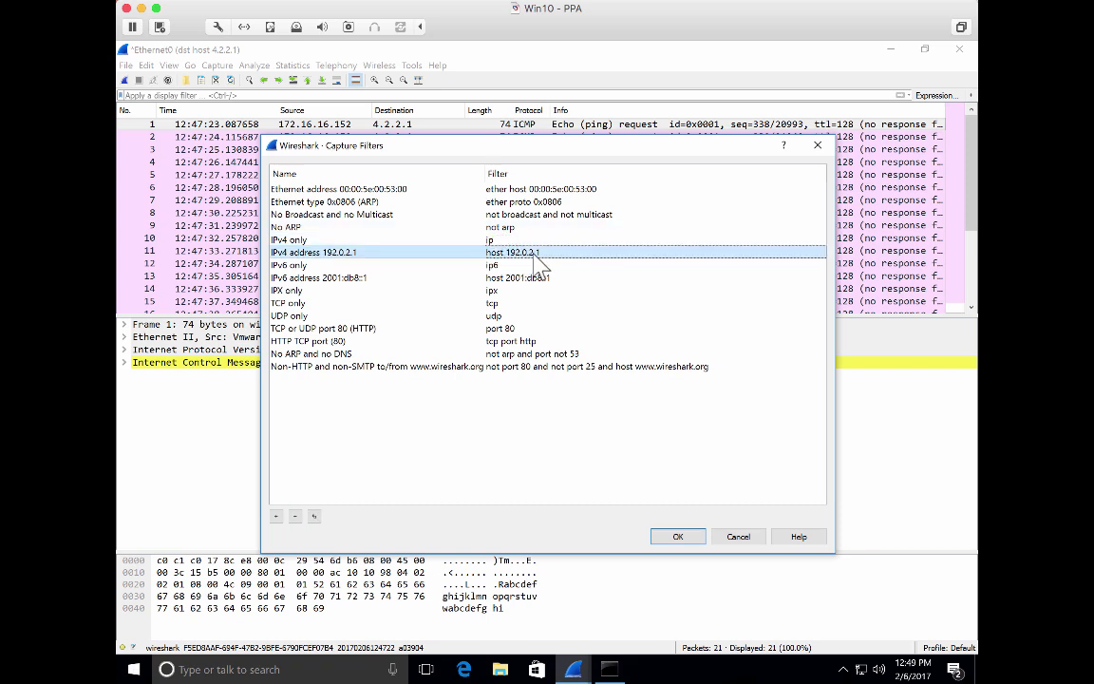
left_click(523, 276)
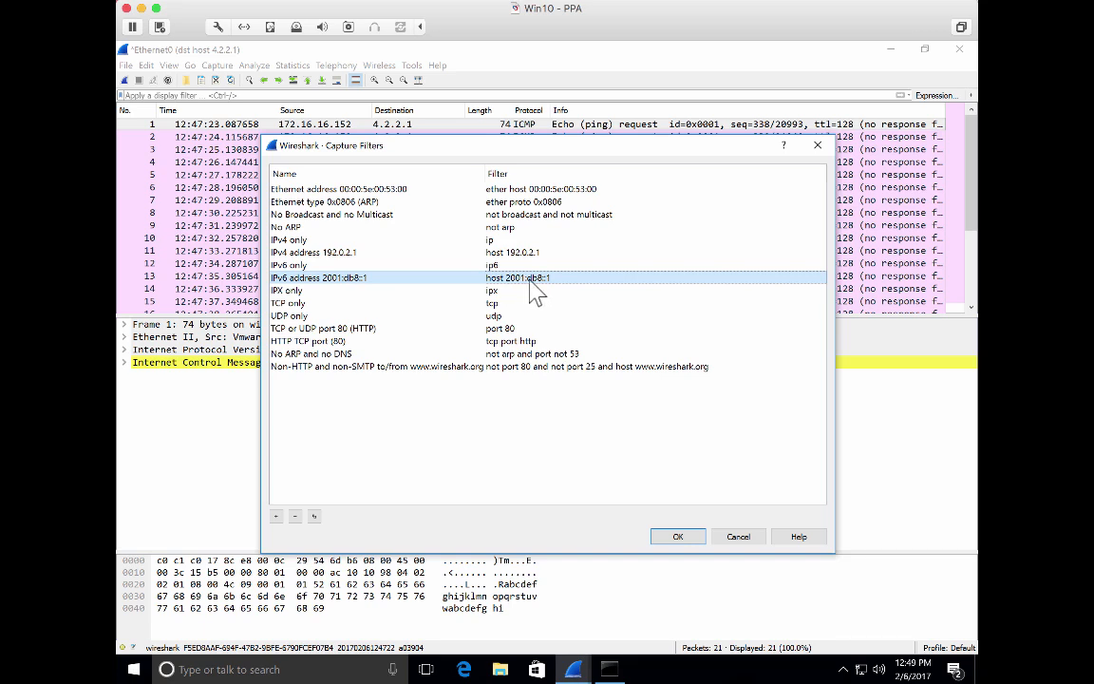
left_click(377, 461)
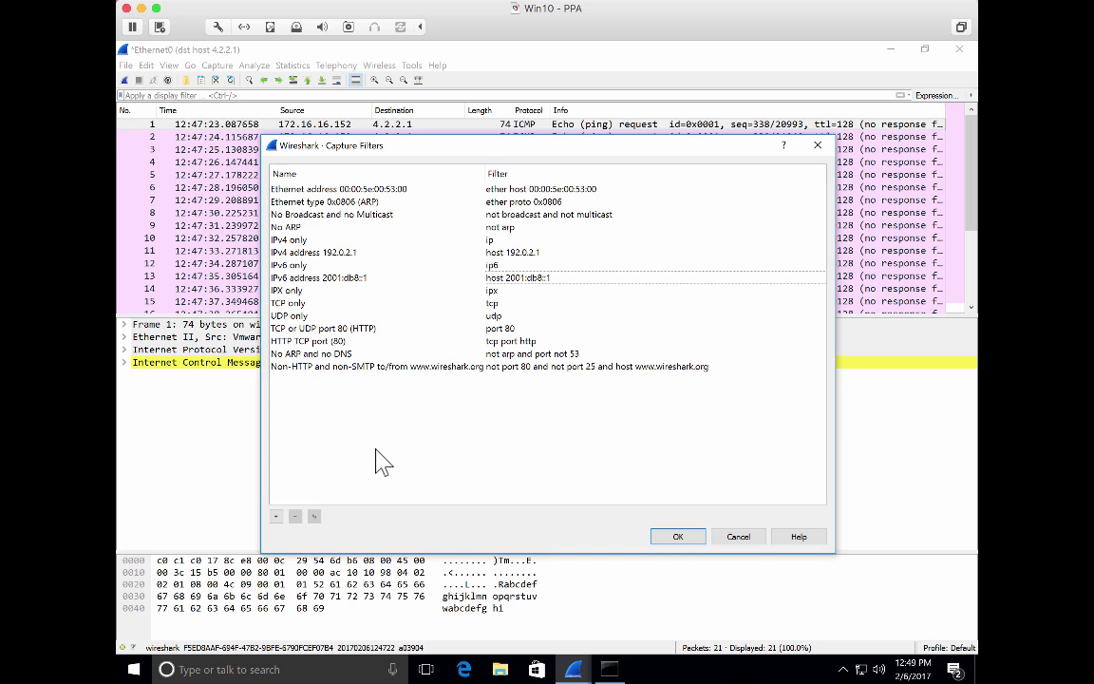
Add a new saved capture filter with the expression dst host 4.2.2.1
left_click(277, 516)
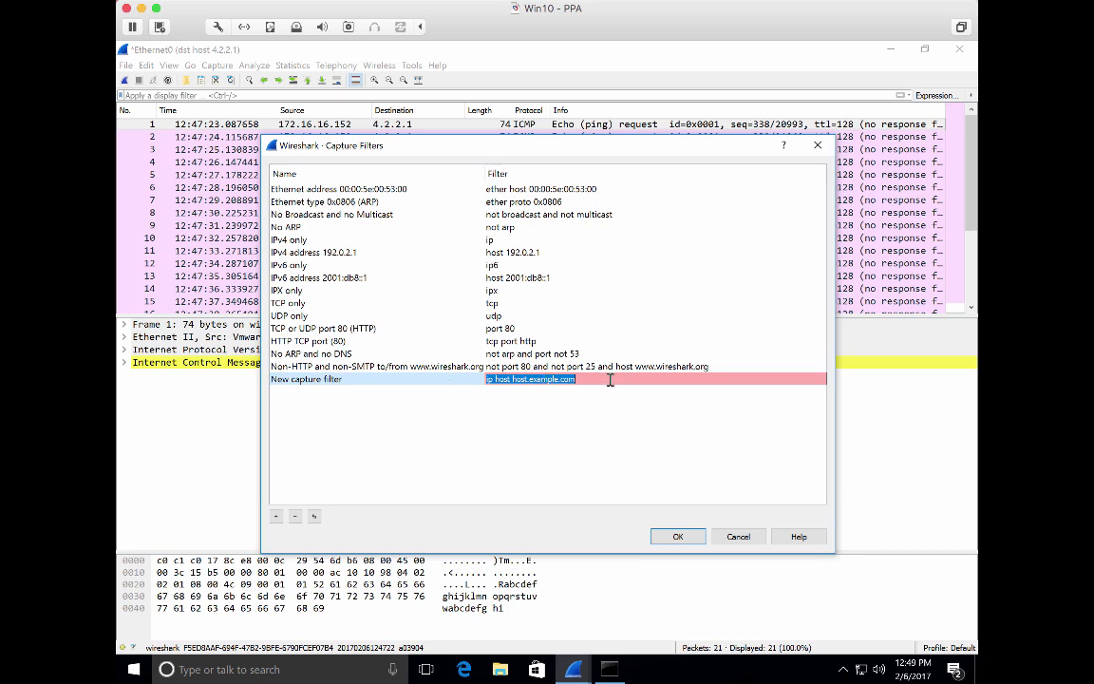
type("dst host")
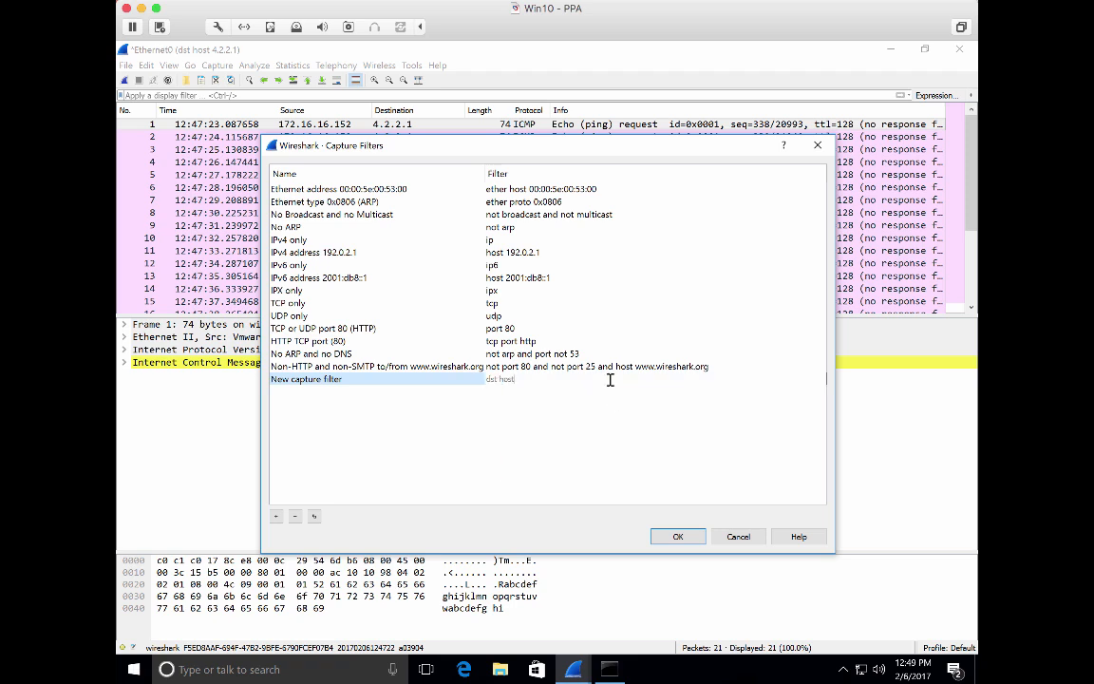
type(" 4.2.2.1")
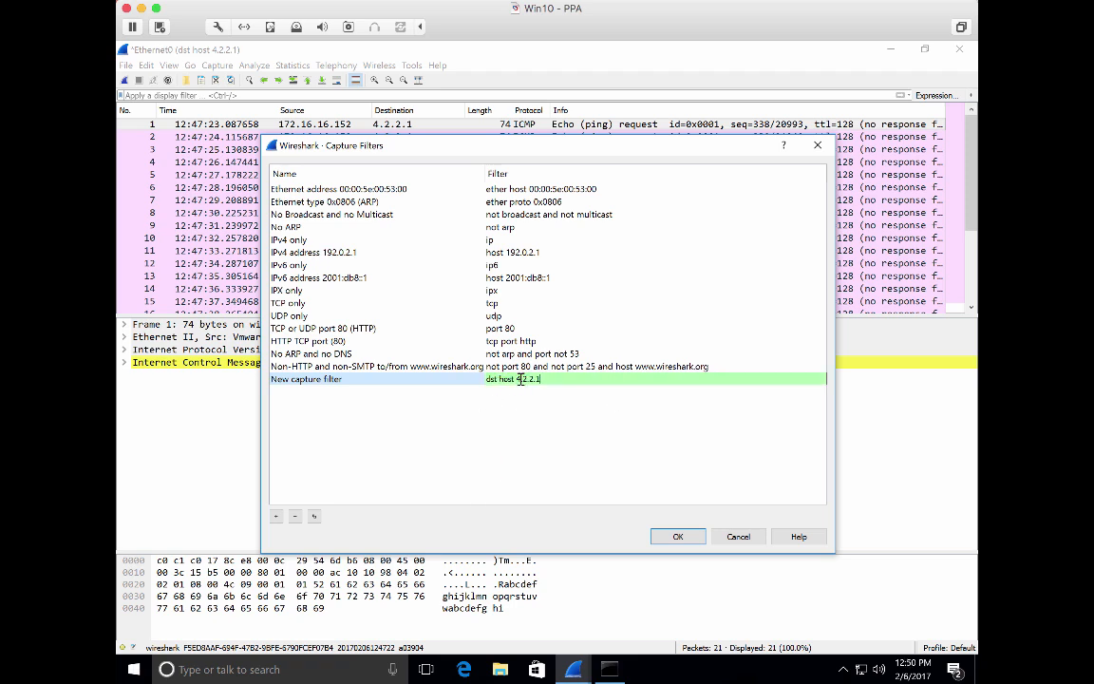
Name the new filter Destination Host 4.2.2.1 and save the capture filters list
double_click(313, 380)
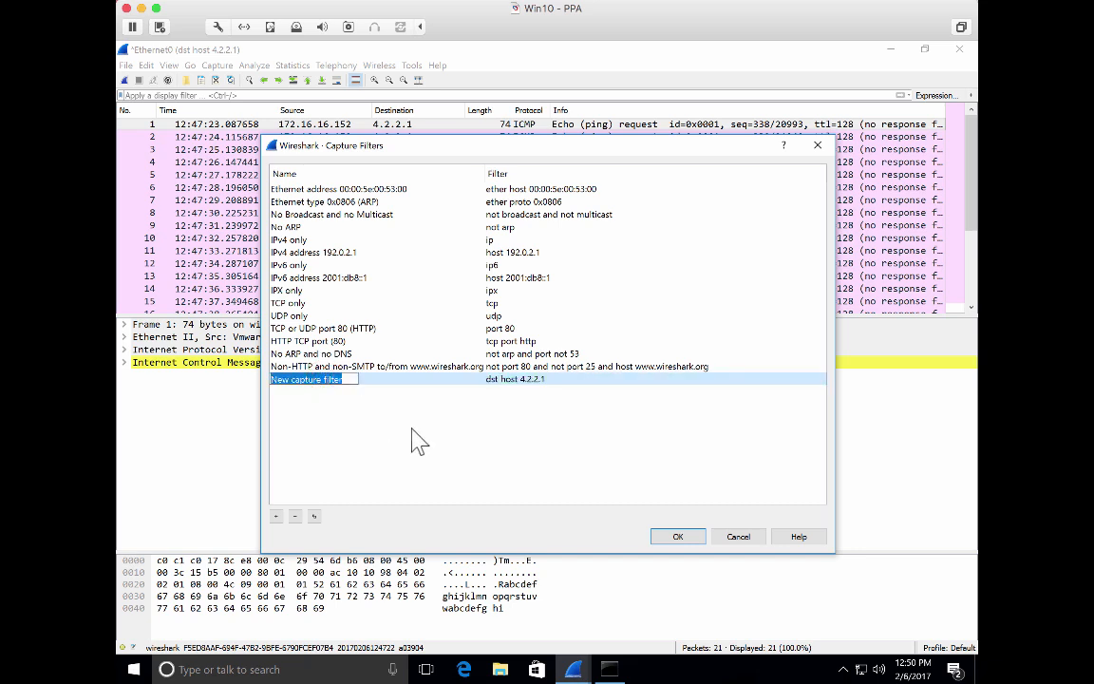
type("D")
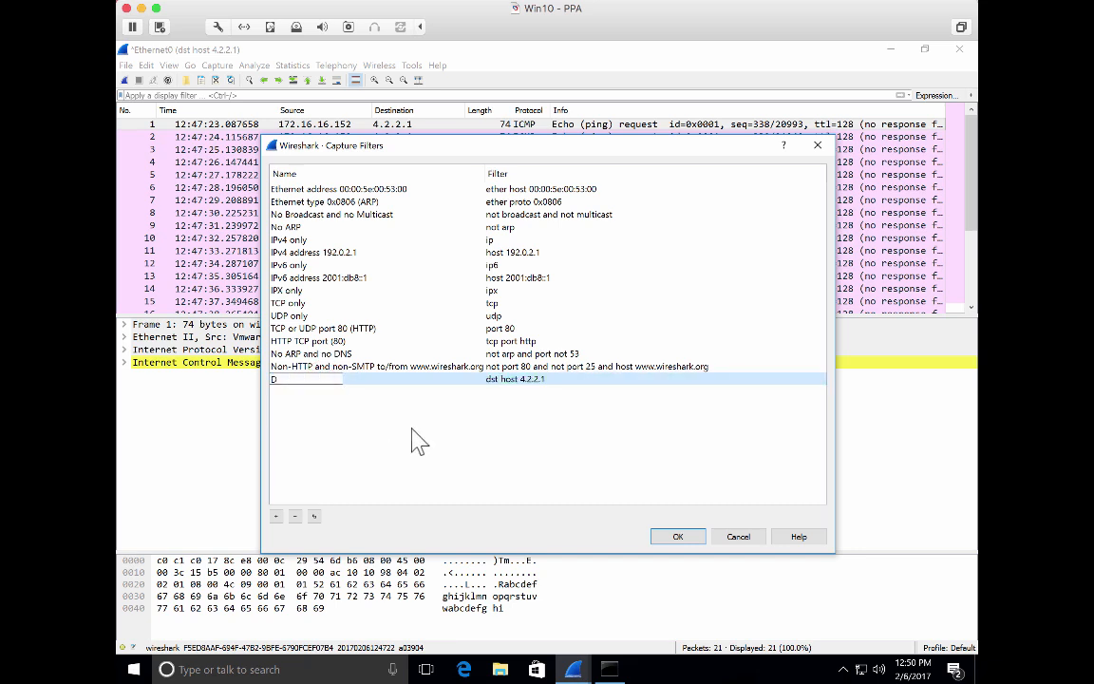
type("estination Host 4.2.2.1")
key("Return")
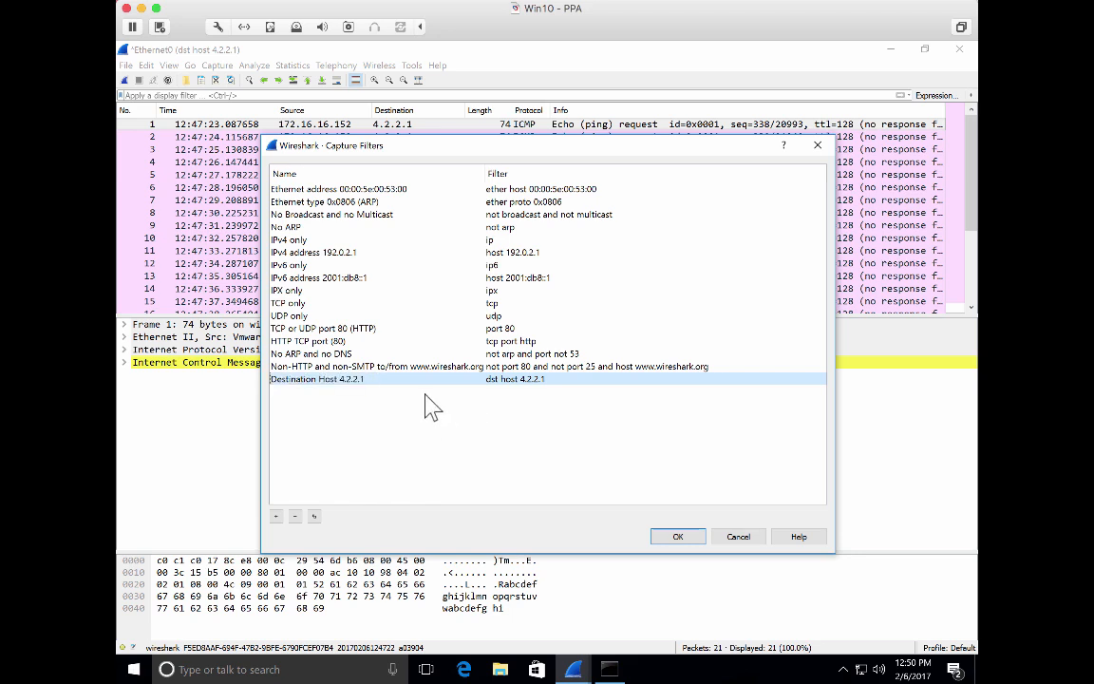
left_click(676, 538)
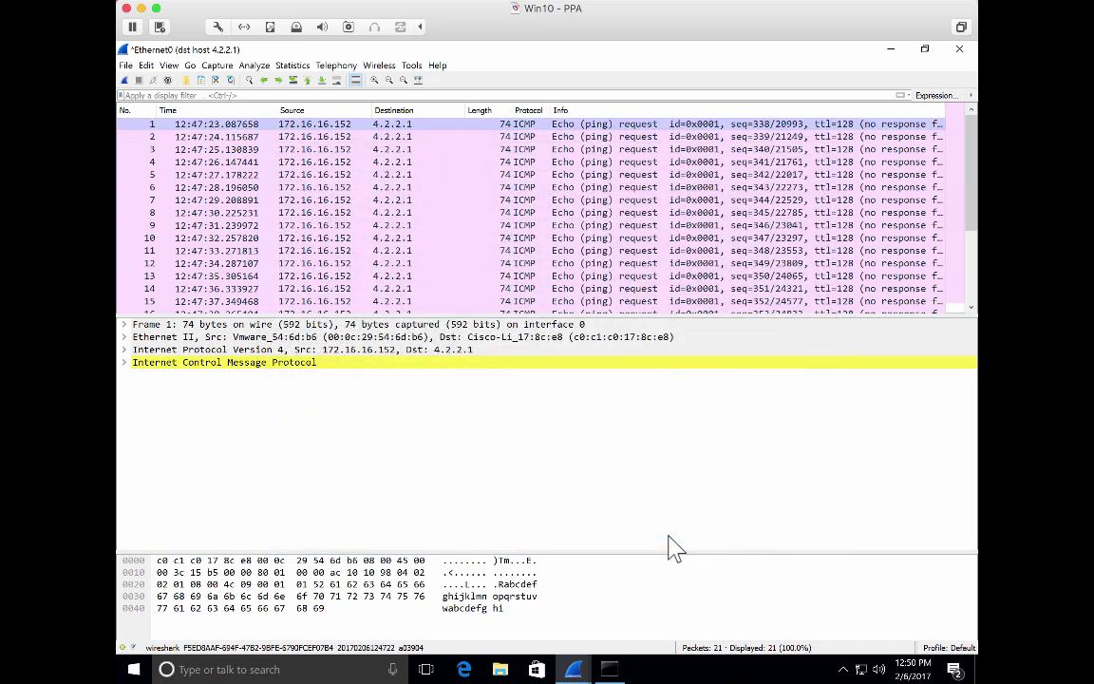
Apply the saved Destination Host 4.2.2.1 capture filter in the capture options and start capturing
left_click(215, 66)
left_click(224, 81)
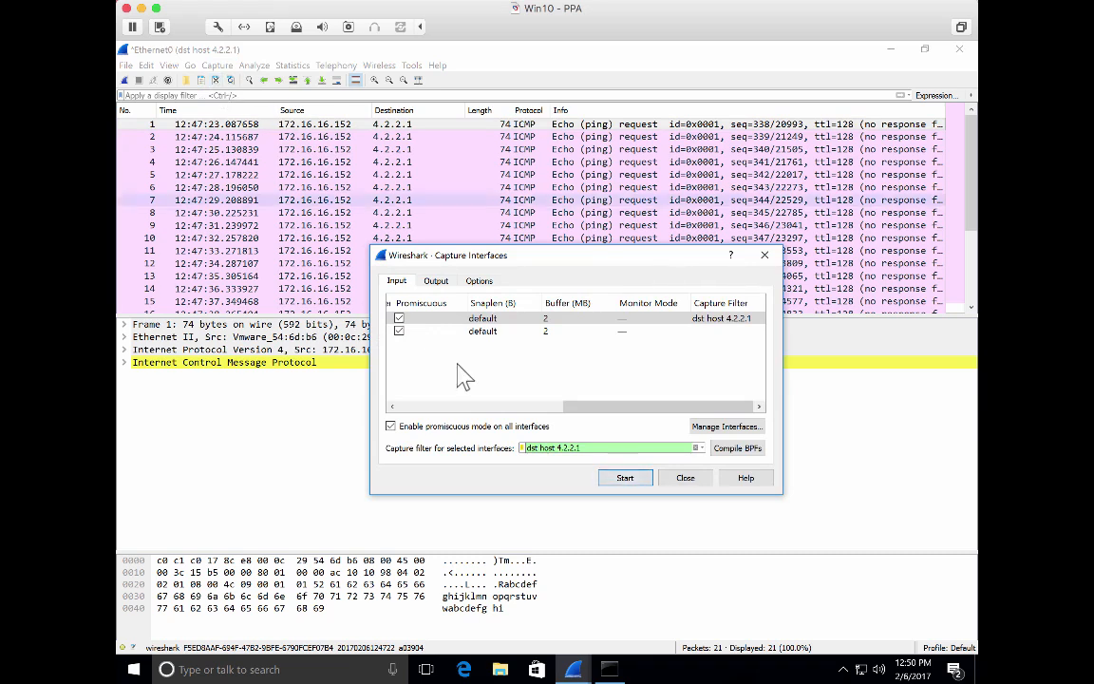
left_click(695, 447)
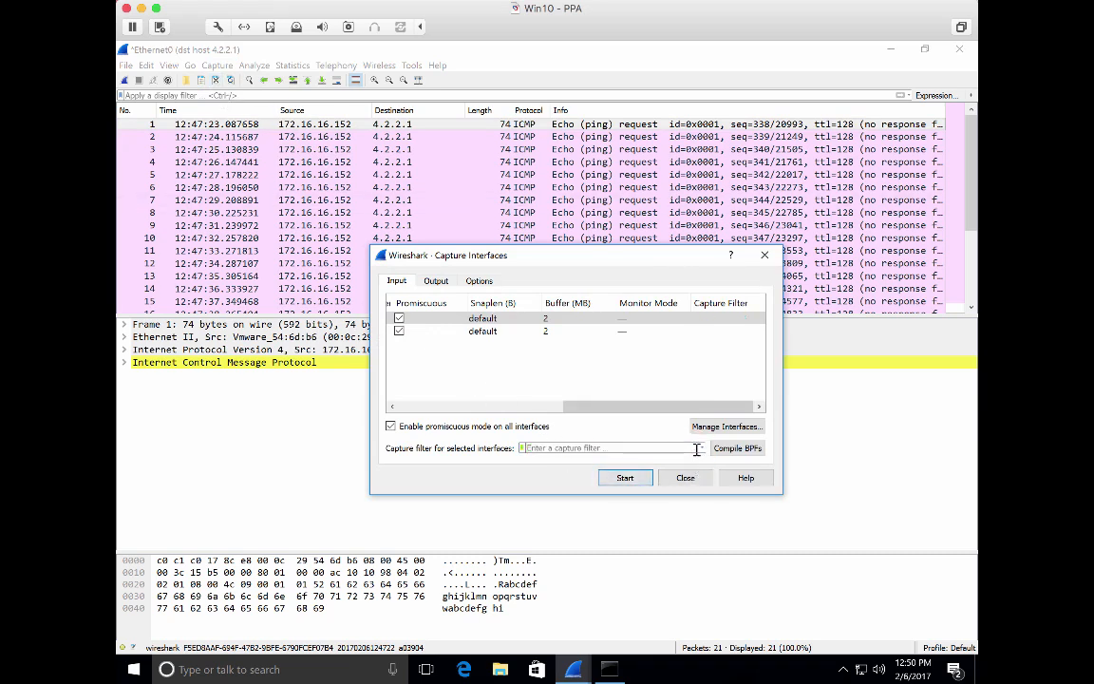
left_click(523, 449)
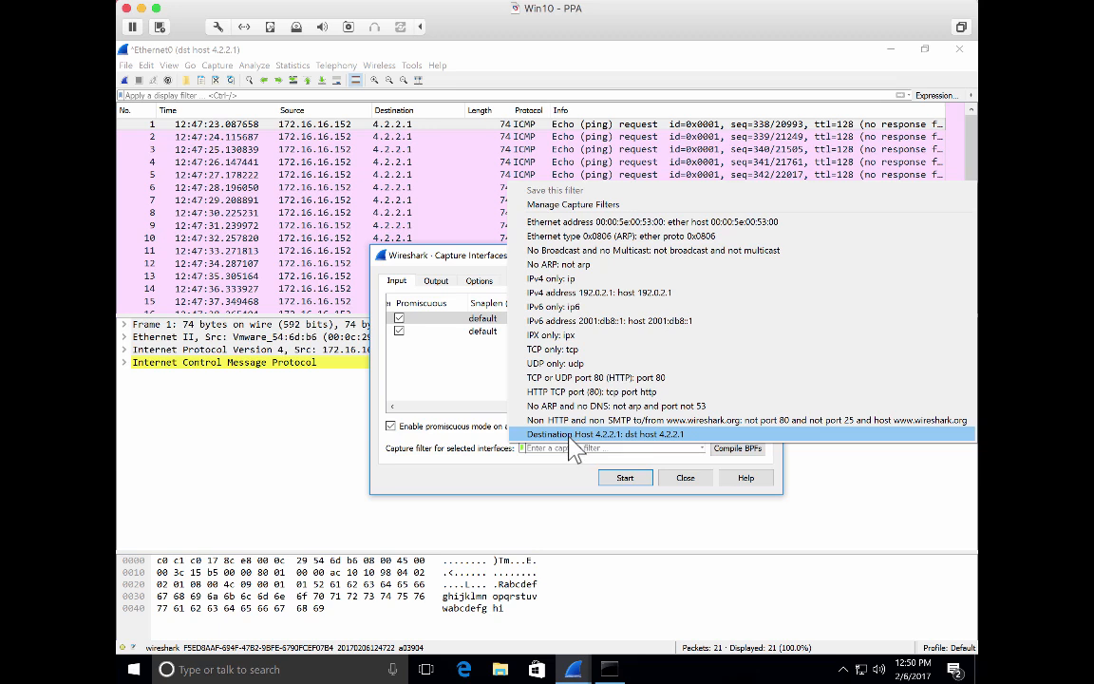
left_click(657, 435)
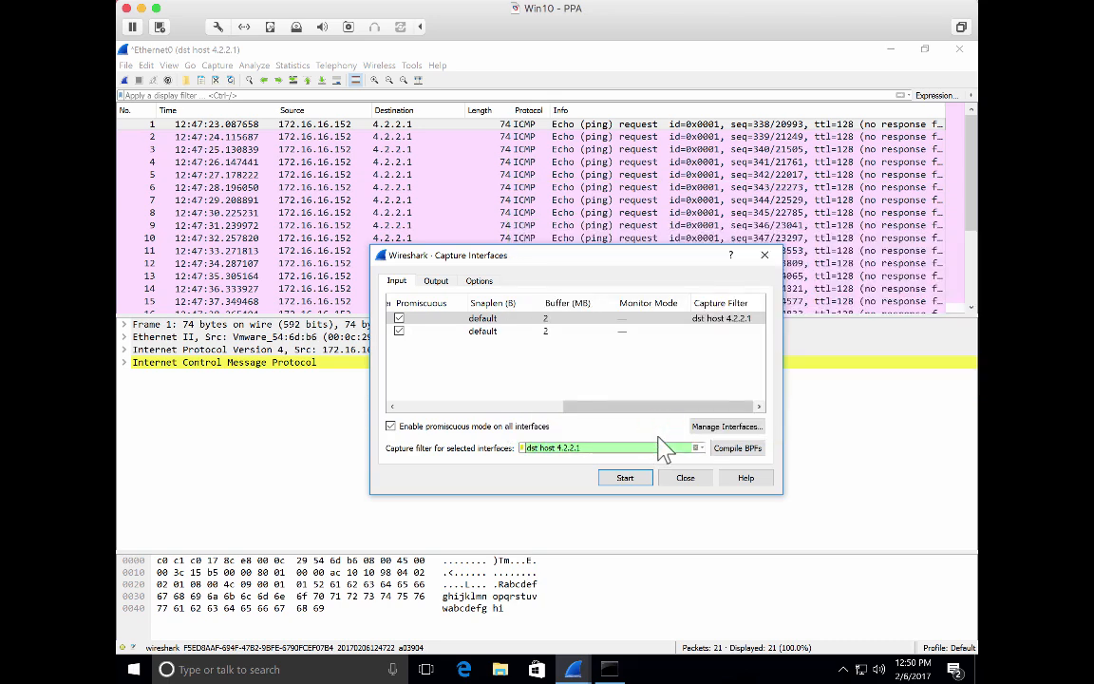
left_click(624, 483)
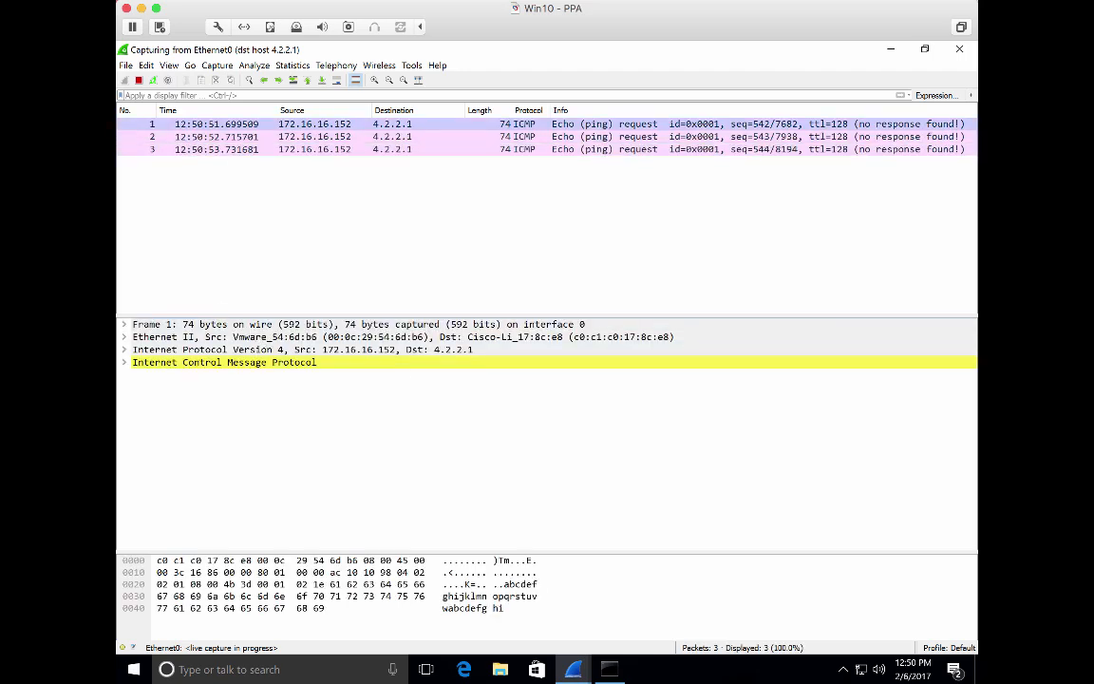
Stop the capture, open the capture filters manager and delete the Destination Host 4.2.2.1 entry
left_click(139, 82)
left_click(214, 65)
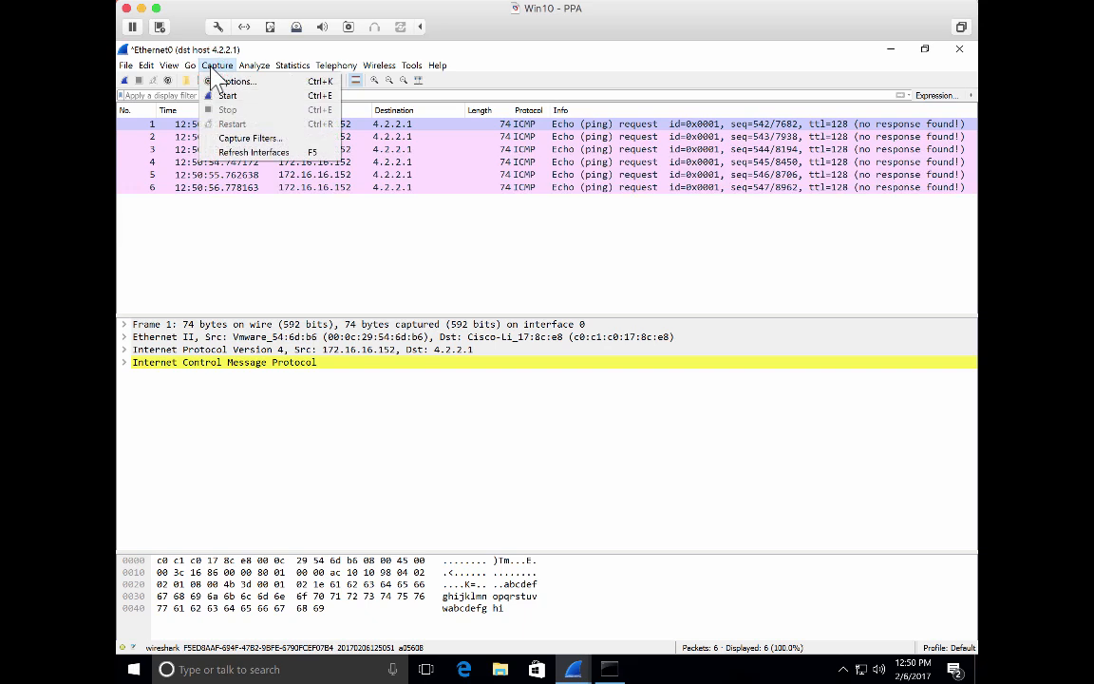
left_click(229, 138)
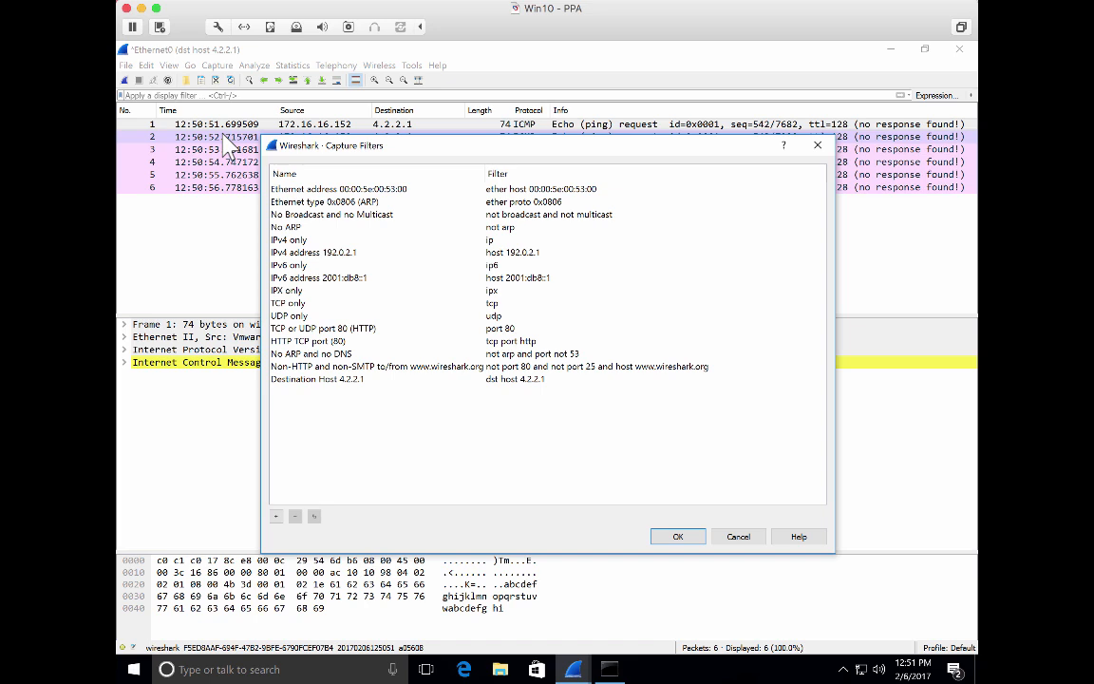
left_click(367, 380)
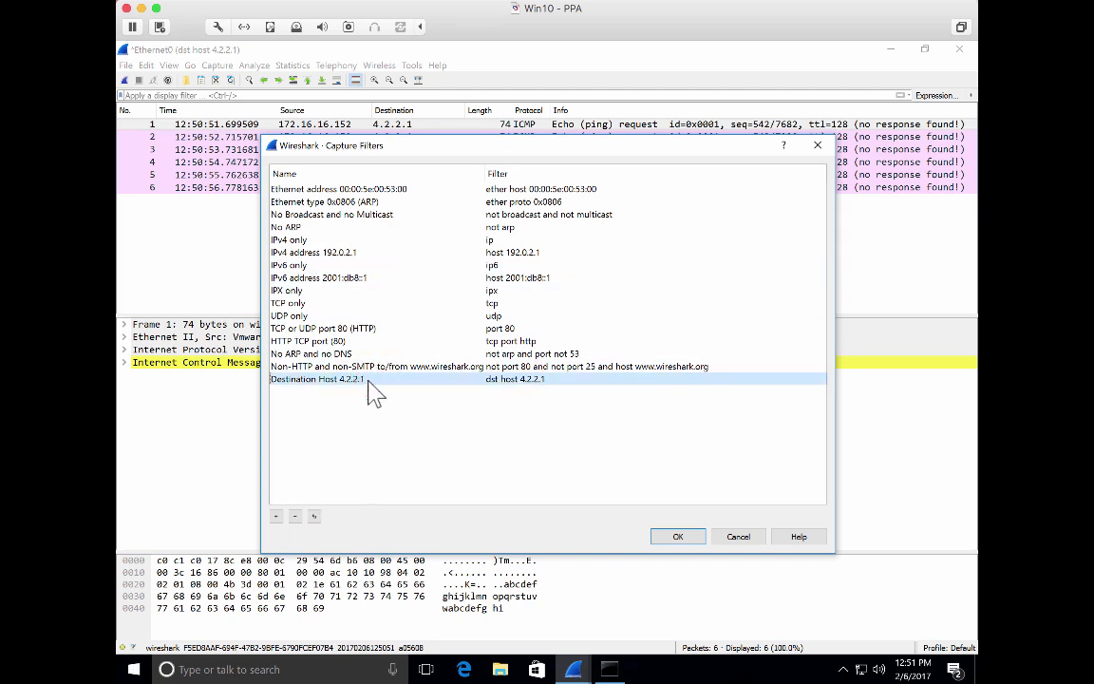
left_click(294, 517)
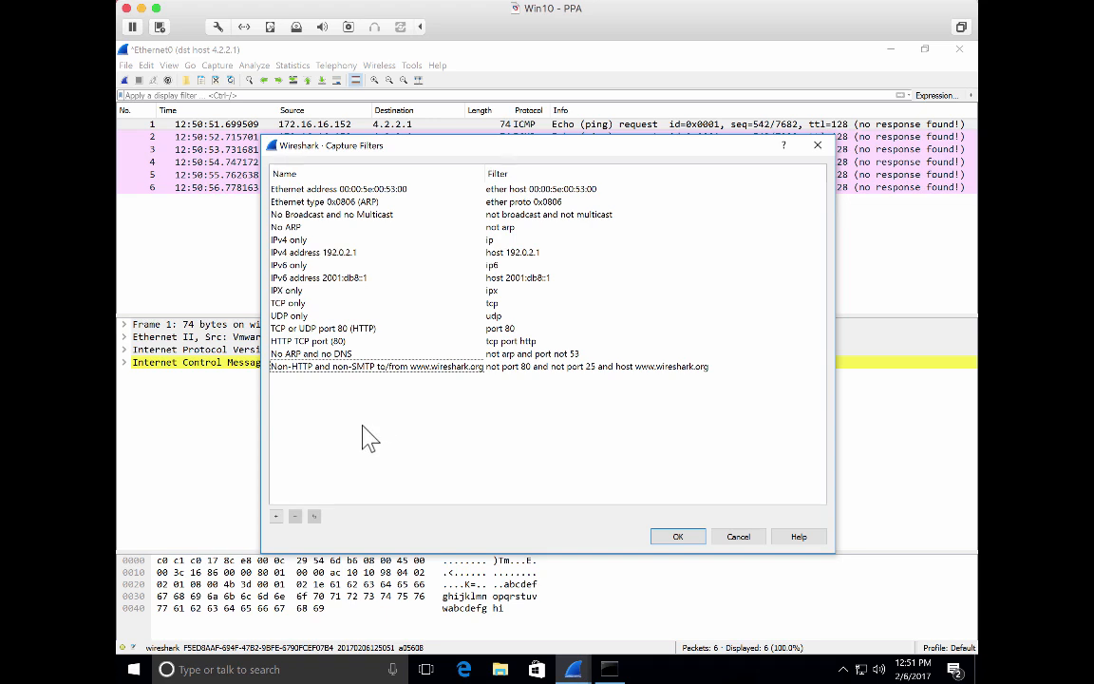
Copy the HTTP TCP port (80) filter and change the copy's expression to tcp port 443
left_click(294, 340)
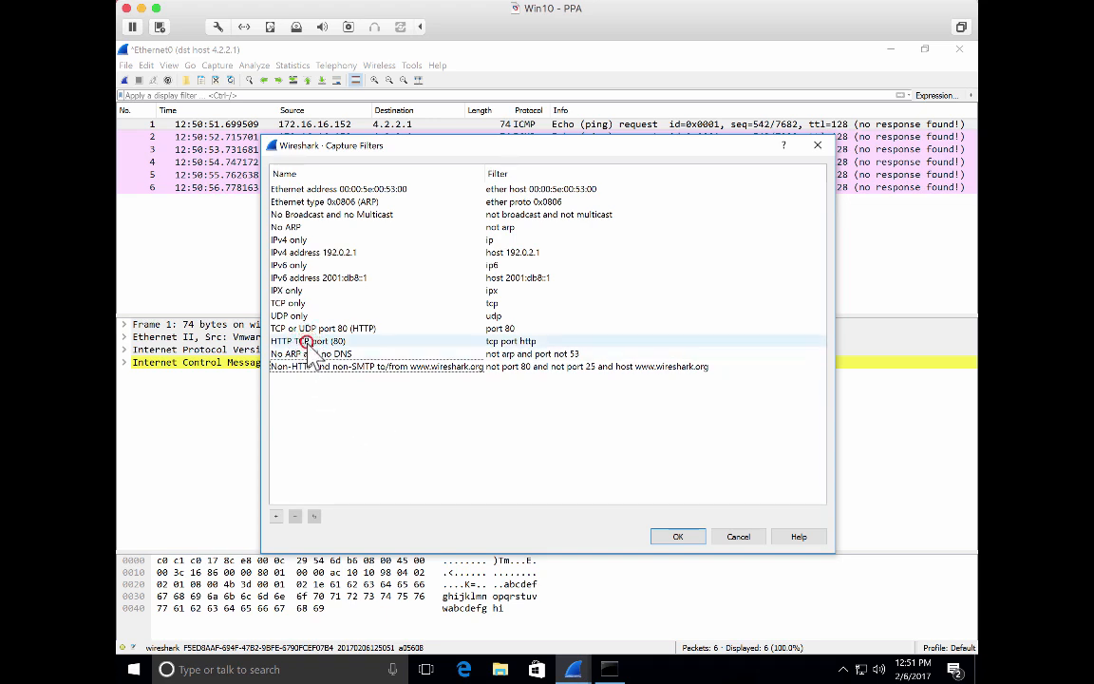
left_click(315, 515)
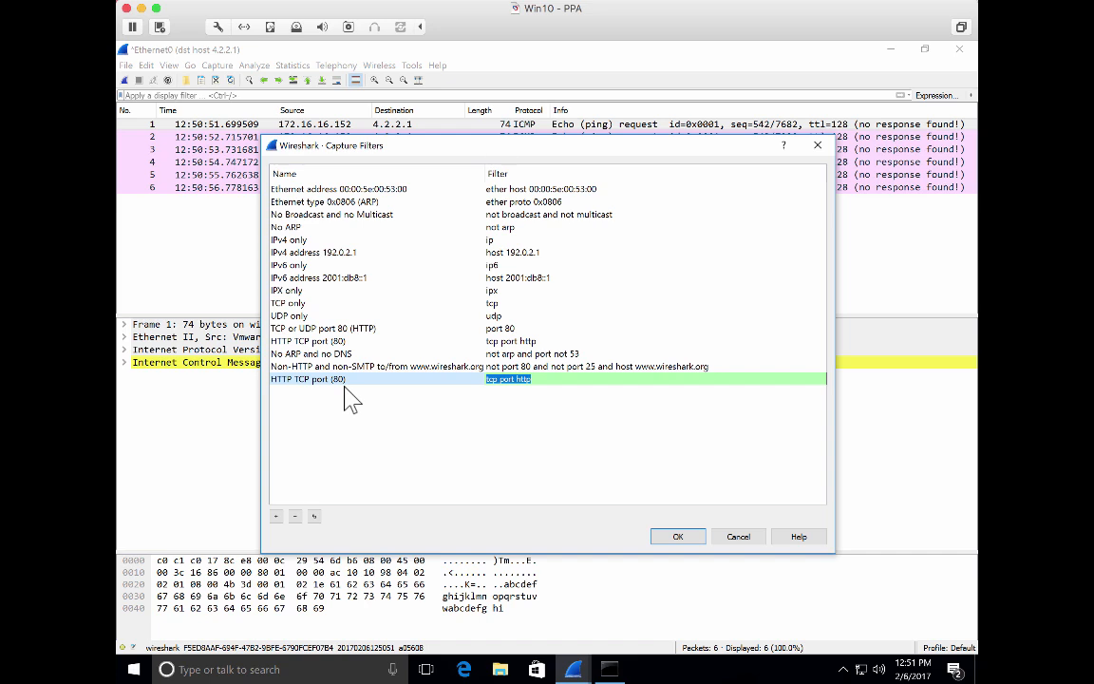
left_click(537, 378)
key("BackSpace")
key("BackSpace")
key("BackSpace")
key("BackSpace")
key("BackSpace")
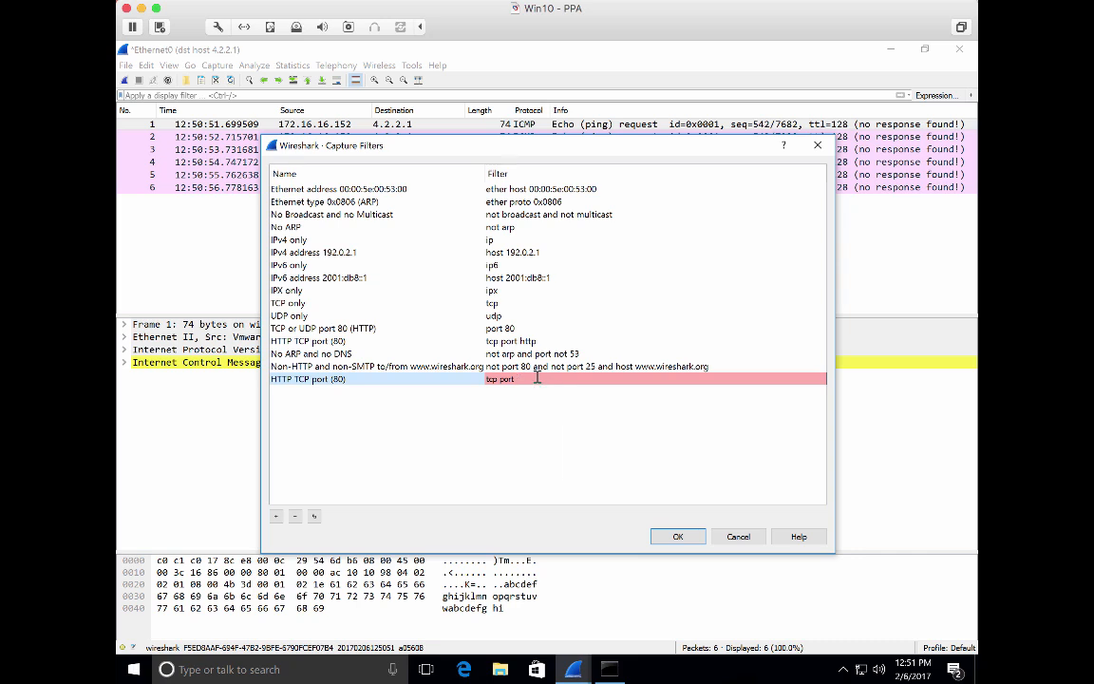
type("443")
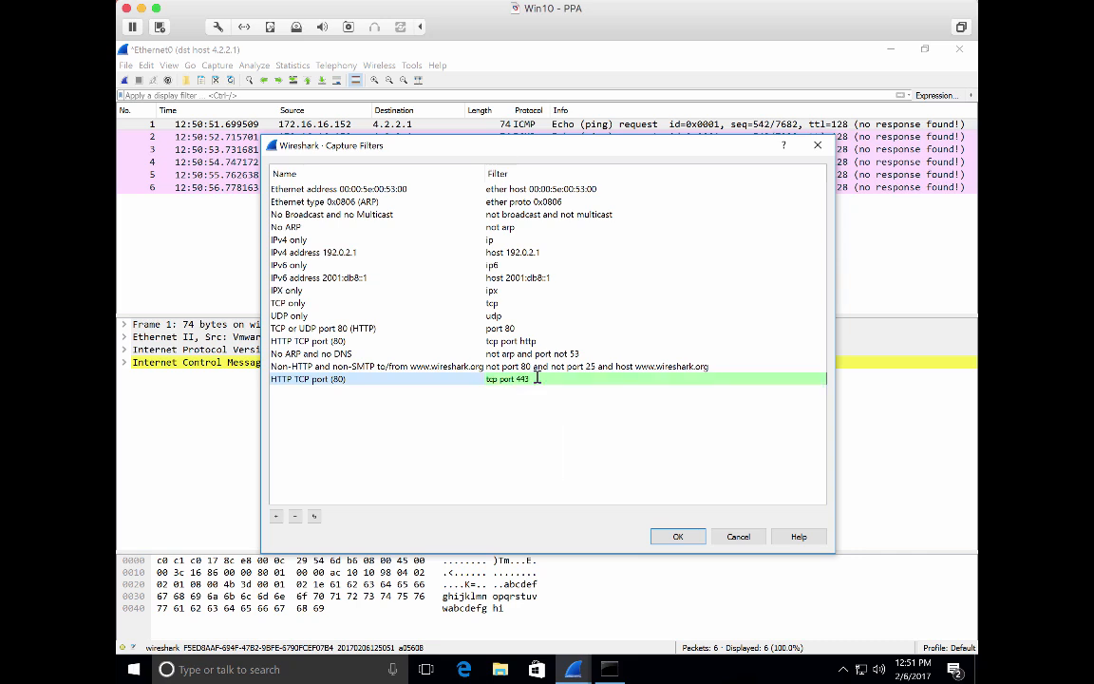
Rename the copied filter to HTTPS TCP port (443)
left_click(492, 382)
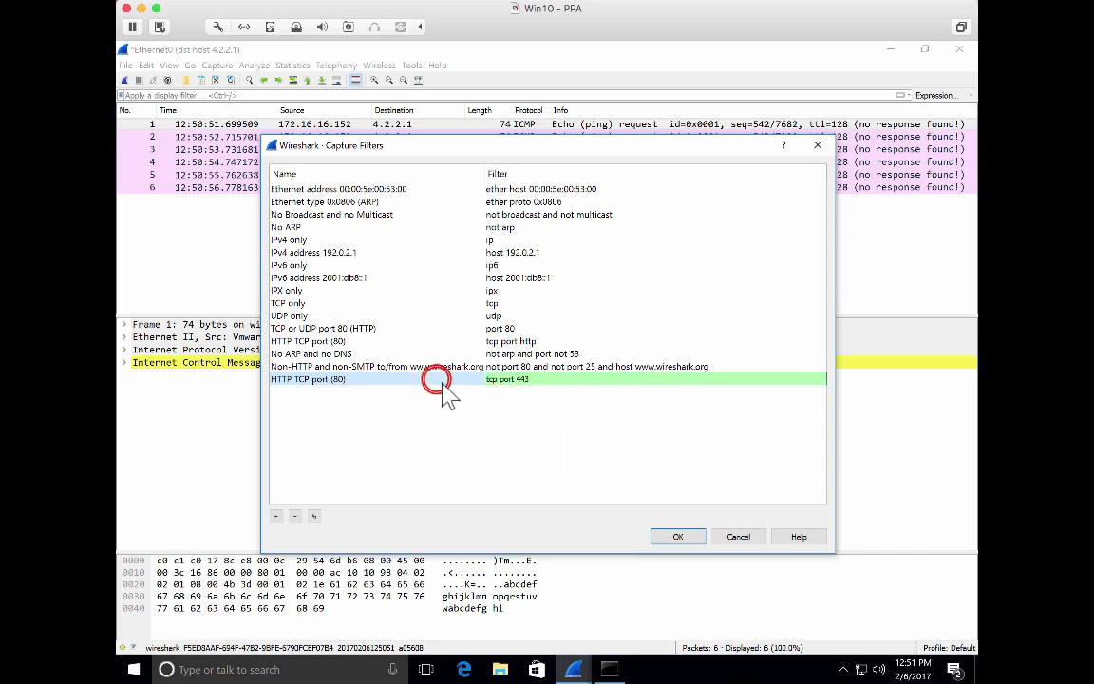
left_click(345, 378)
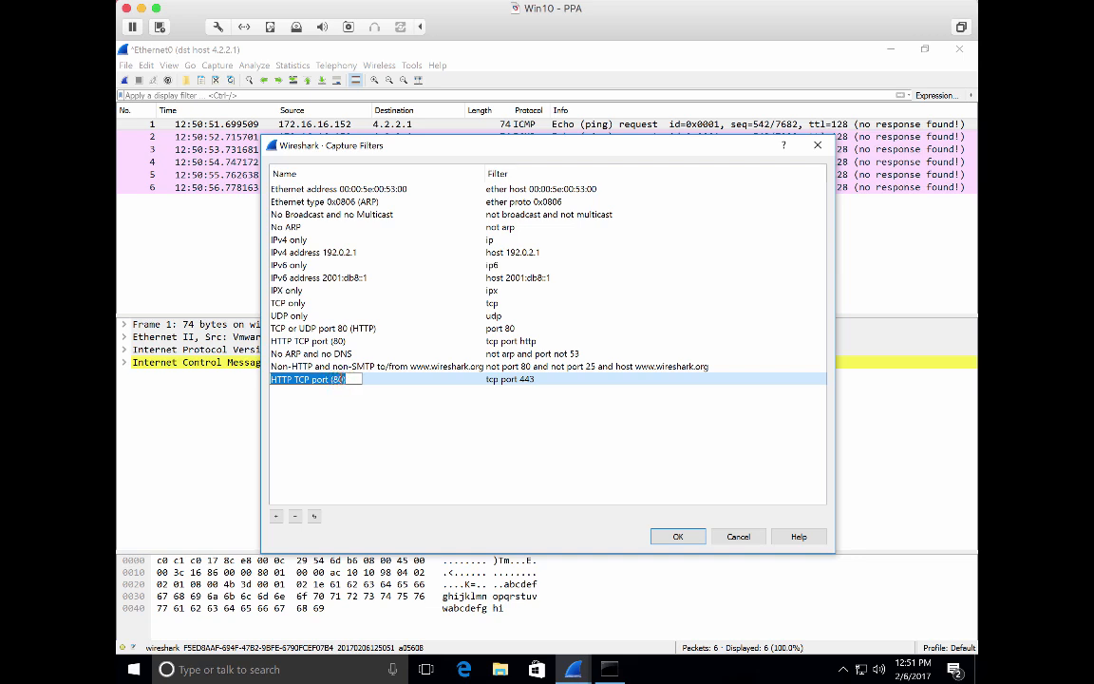
key("BackSpace")
key("BackSpace")
type("4")
key("Right")
key("BackSpace")
type("43")
key("Left")
key("Left")
key("Left")
type("(")
double_click(277, 379)
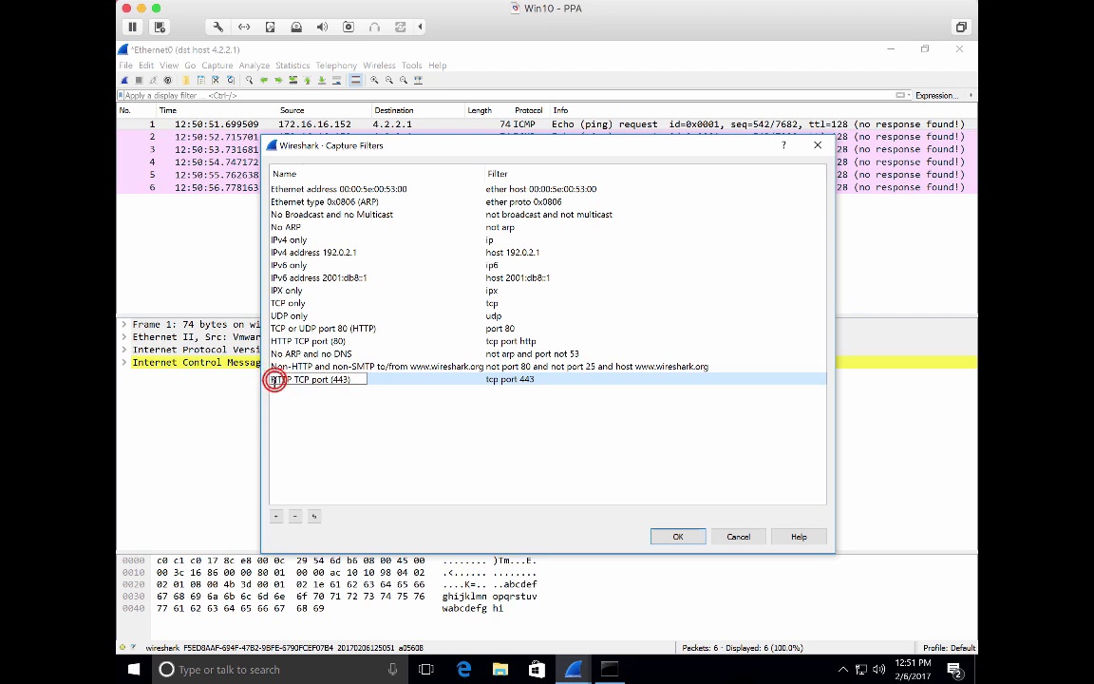
left_click(273, 380)
type("S")
left_click(302, 423)
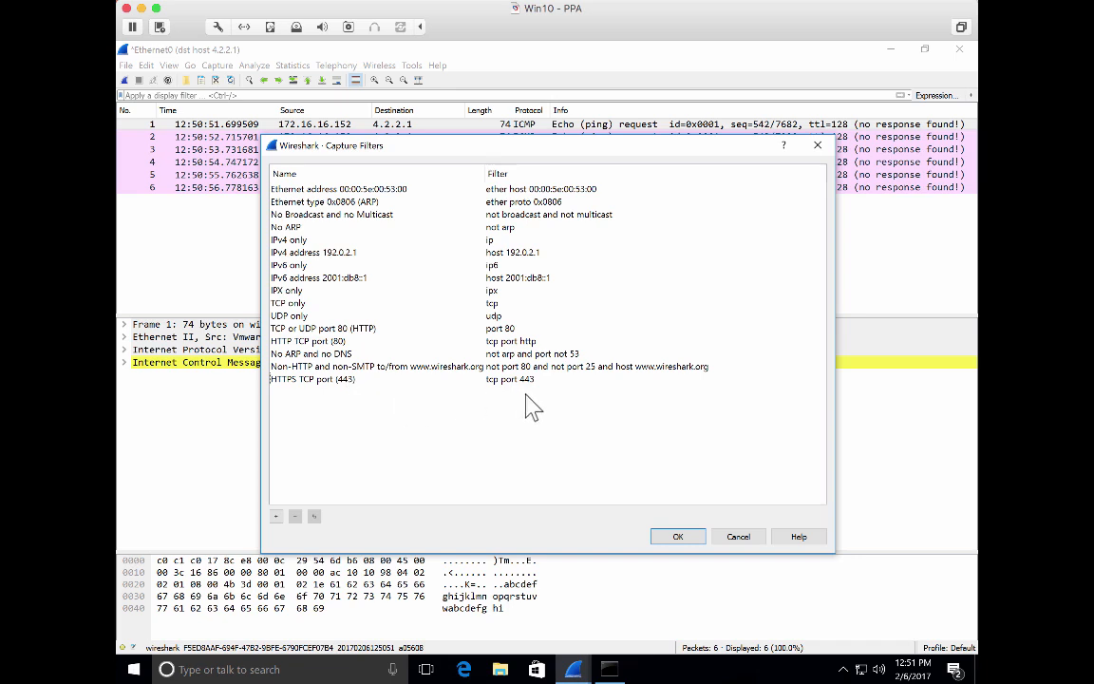
Delete the HTTPS TCP port (443) filter and save the capture filters list
left_click(448, 381)
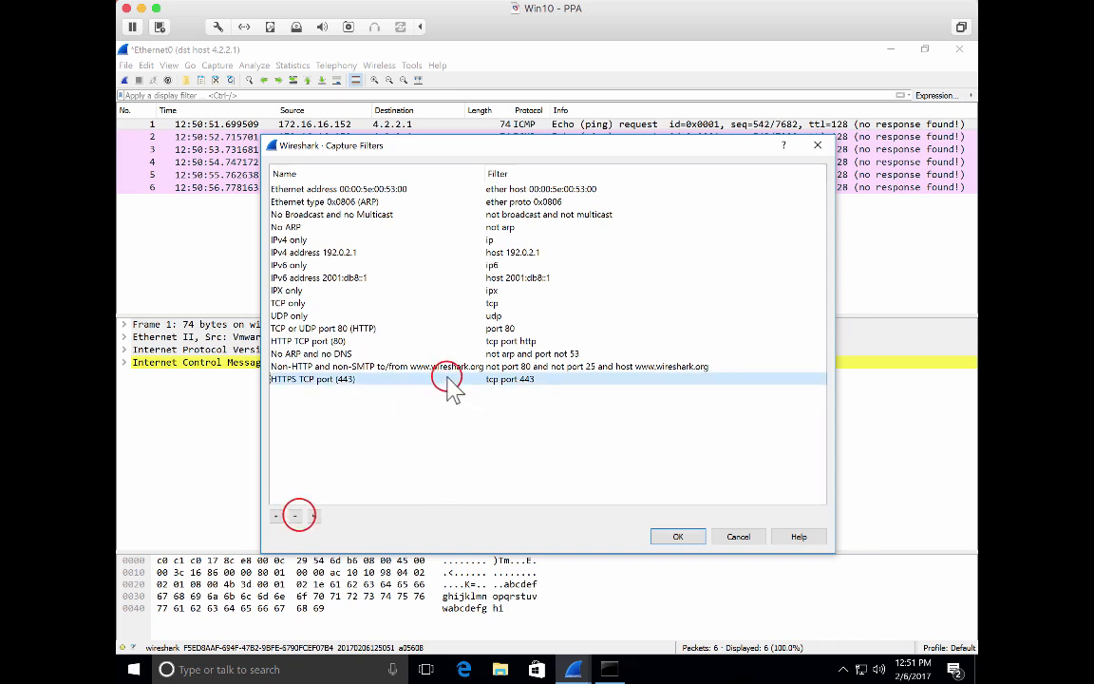
left_click(296, 516)
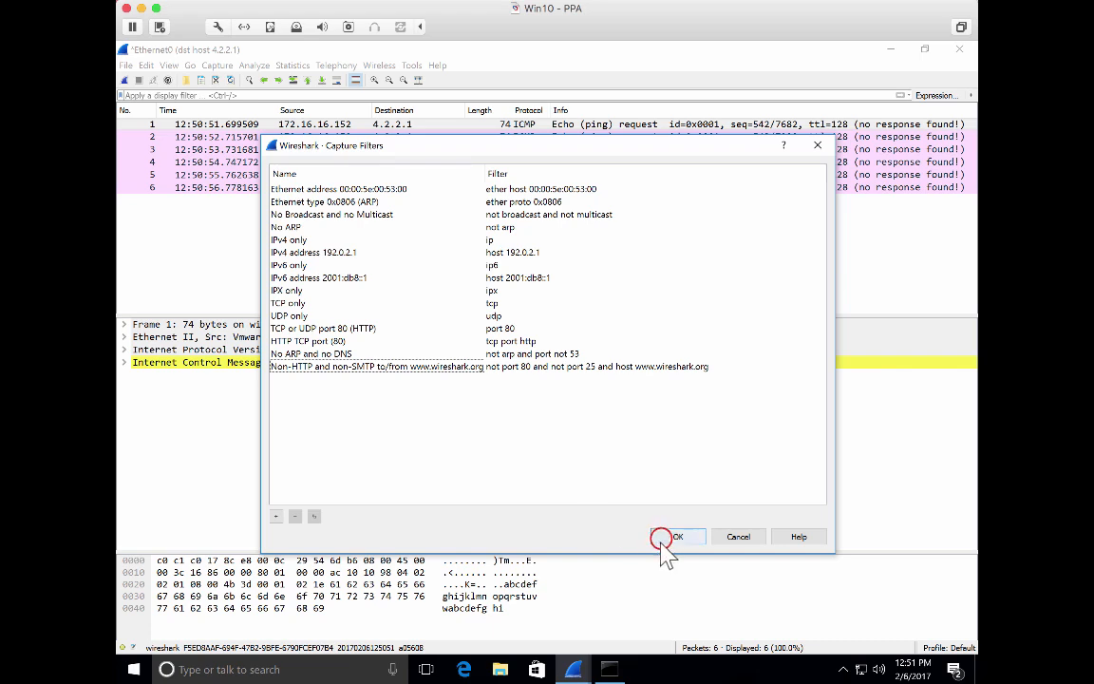
left_click(662, 539)
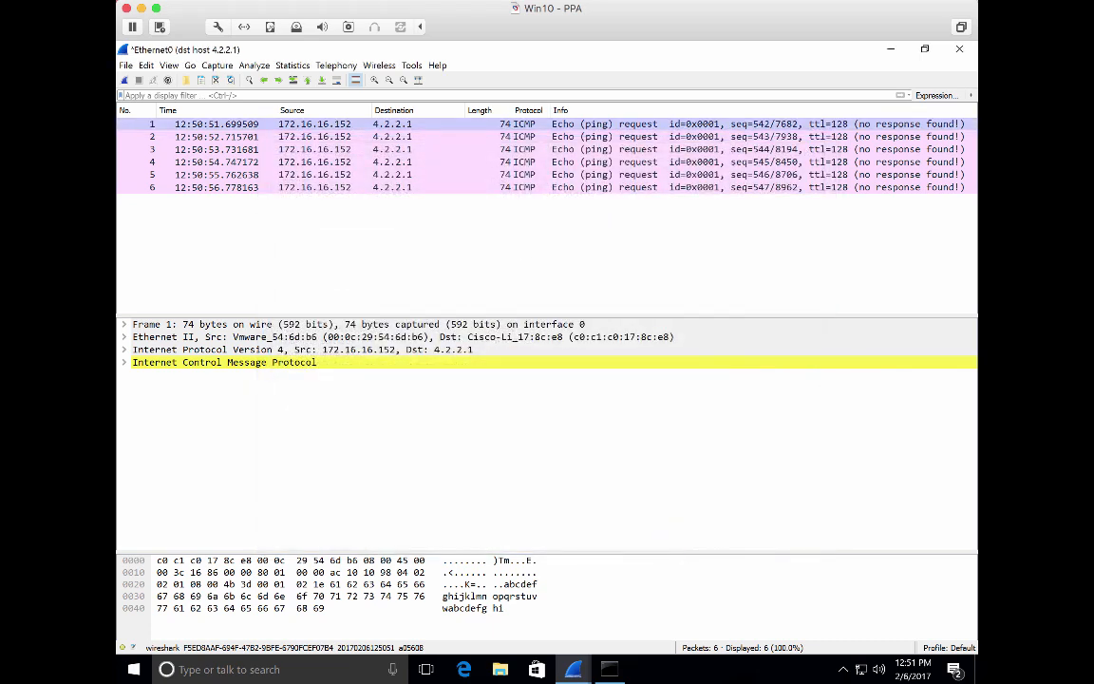